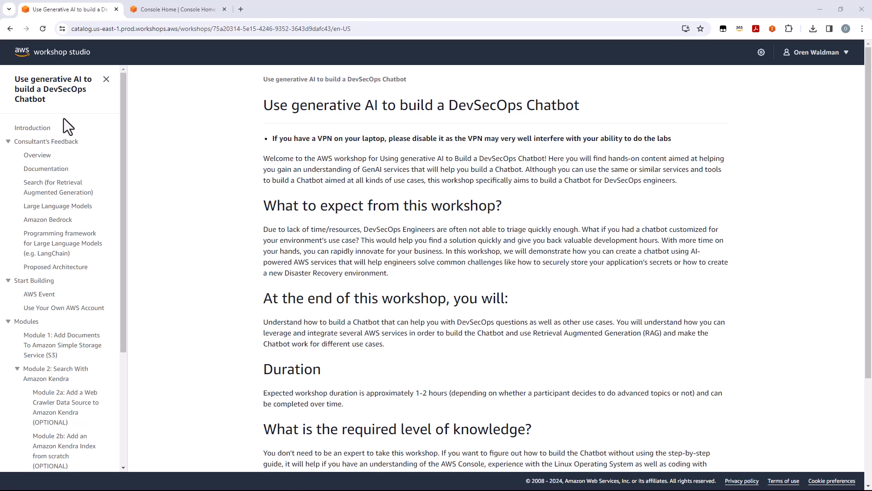
Step: Read through the workshop's Introduction, Consultant's Feedback and Modules overview pages
left_click(40, 131)
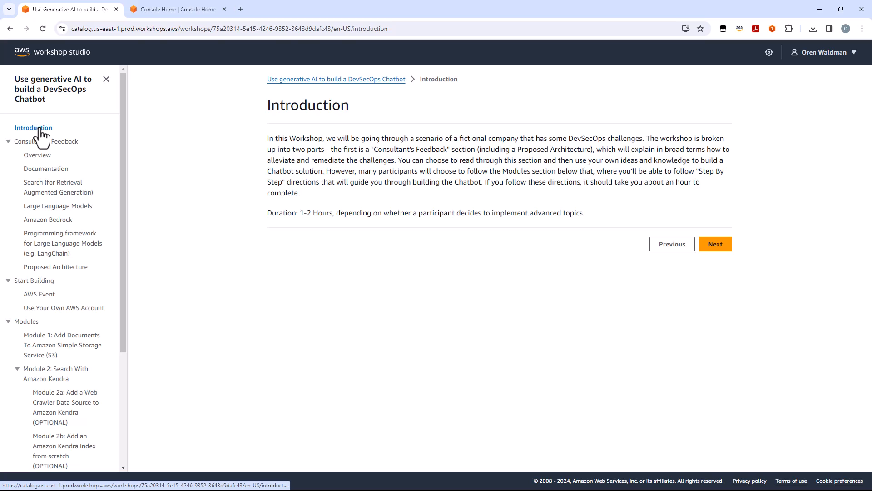
left_click(40, 142)
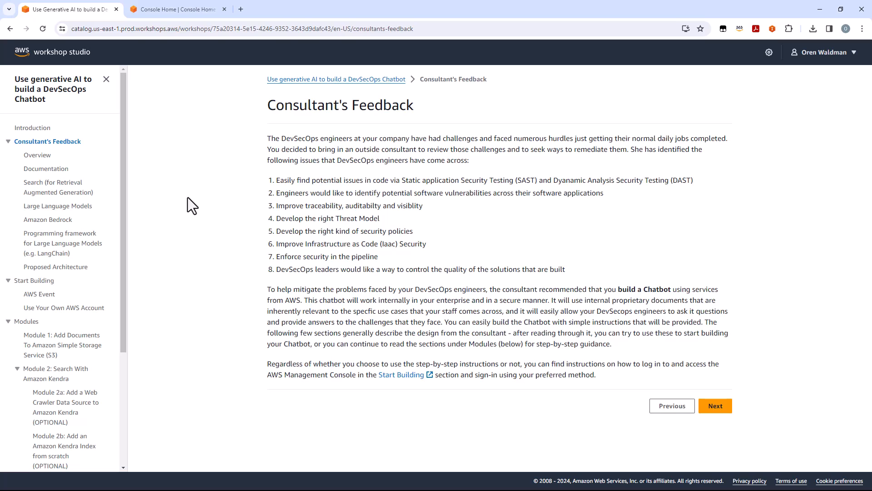
left_click(28, 322)
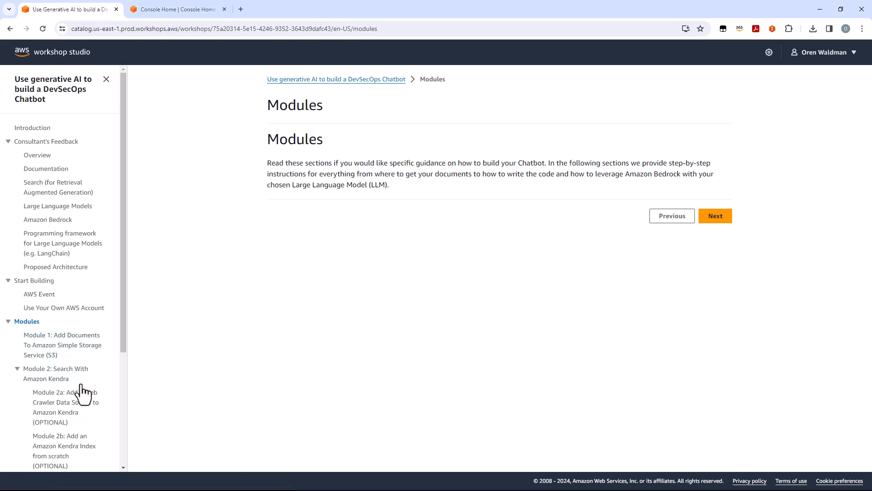
Step: Review the AWS Event sandbox access instructions and open the Use Your Own AWS Account page under Start Building
mouse_move(122, 299)
left_mouse_down()
mouse_move(124, 406)
mouse_move(127, 312)
left_mouse_up()
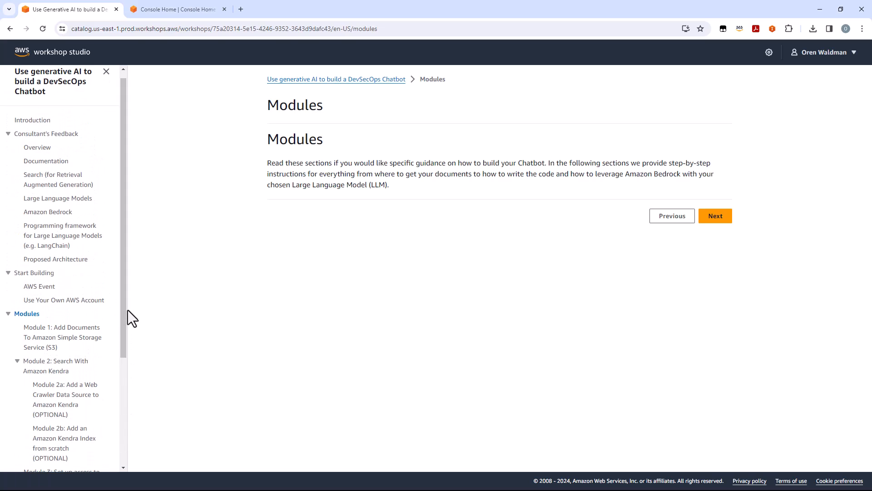
left_click(45, 291)
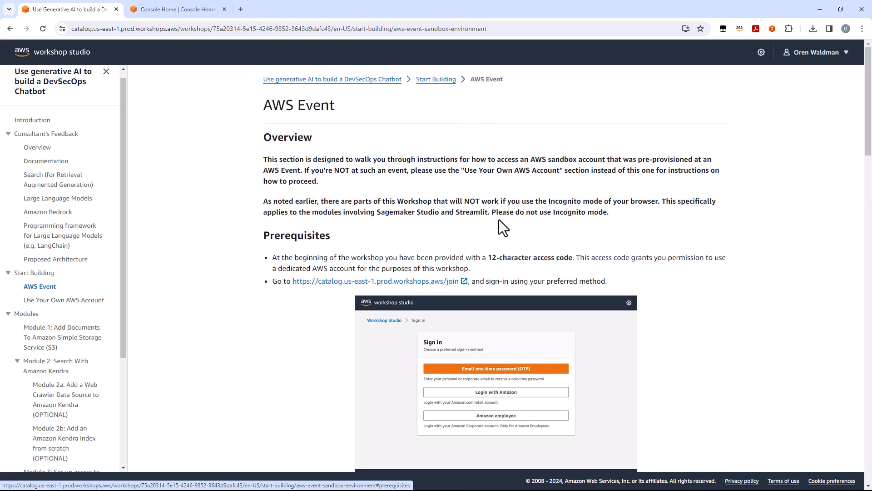
scroll(498, 219, "down", 4)
scroll(498, 219, "down", 12)
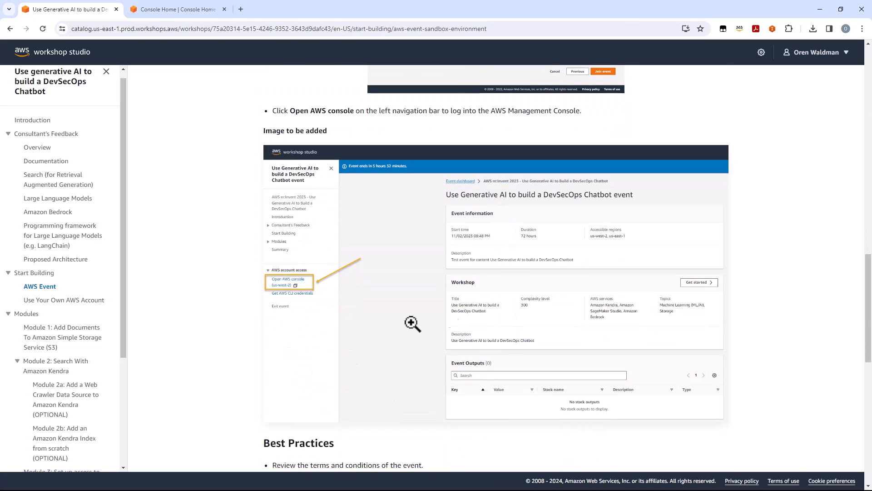
left_click(57, 302)
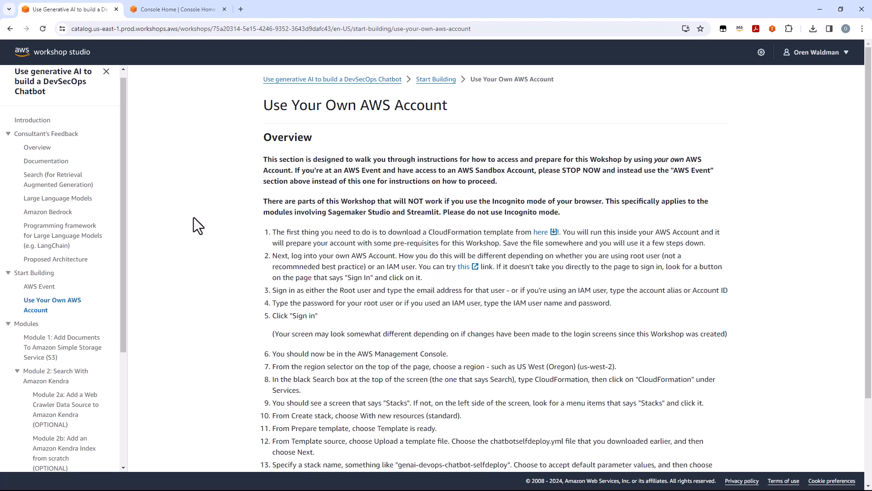
Step: Open Module 1 on adding documents to Amazon S3 and review its steps through the final upload status
left_click_drag(124, 254, 142, 370)
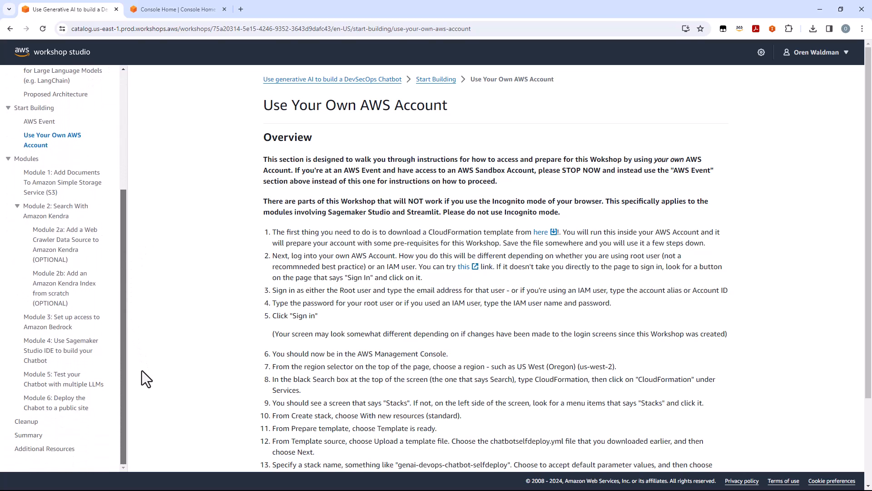
left_click(57, 187)
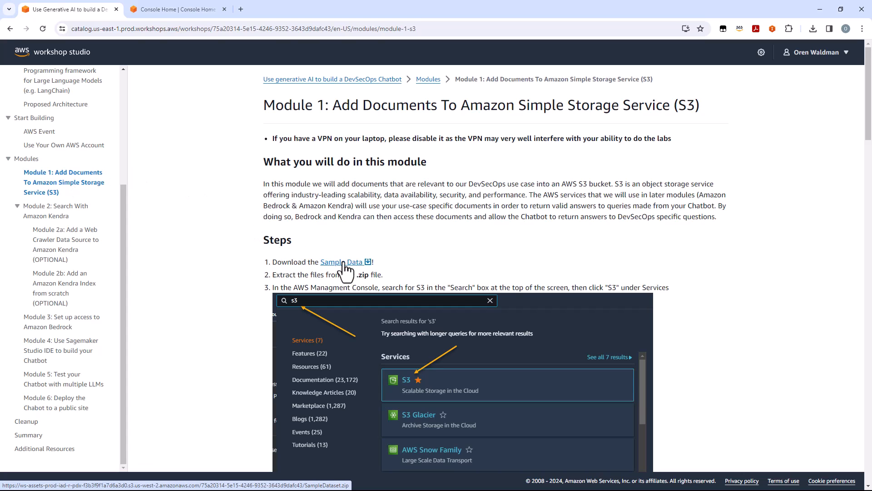
scroll(483, 248, "down", 4)
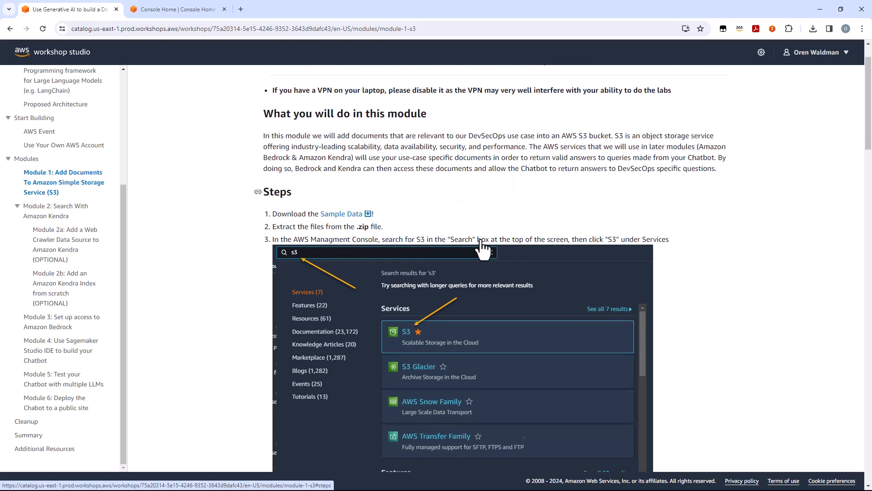
scroll(483, 247, "down", 1)
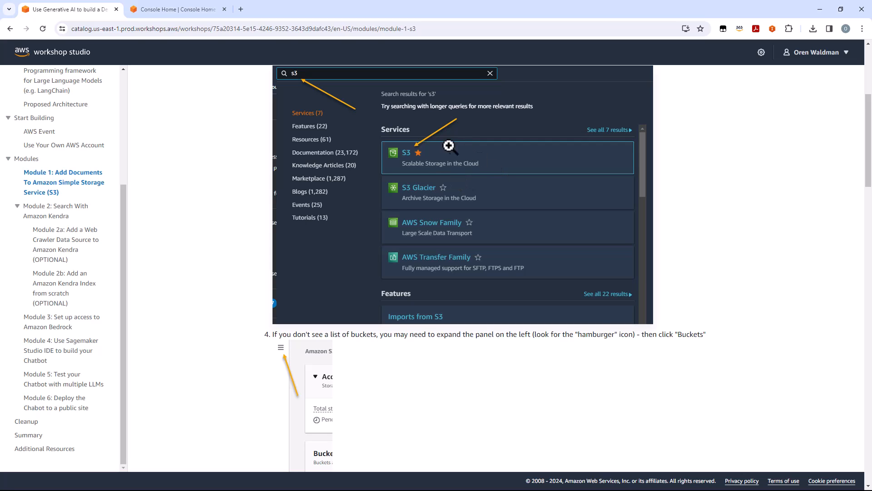
scroll(531, 230, "down", 8)
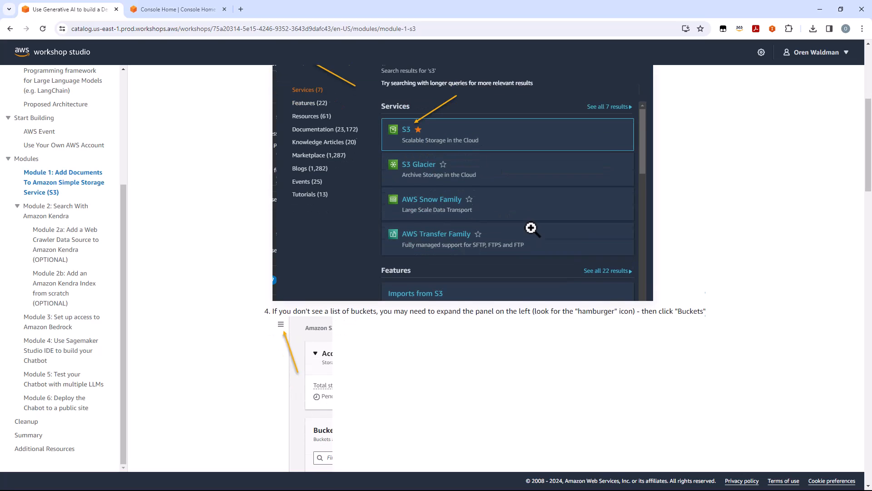
scroll(532, 230, "down", 18)
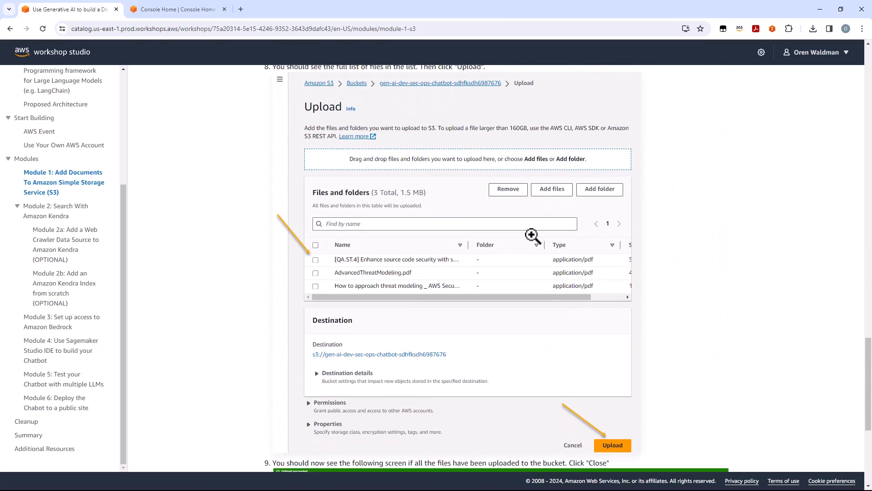
scroll(458, 276, "down", 6)
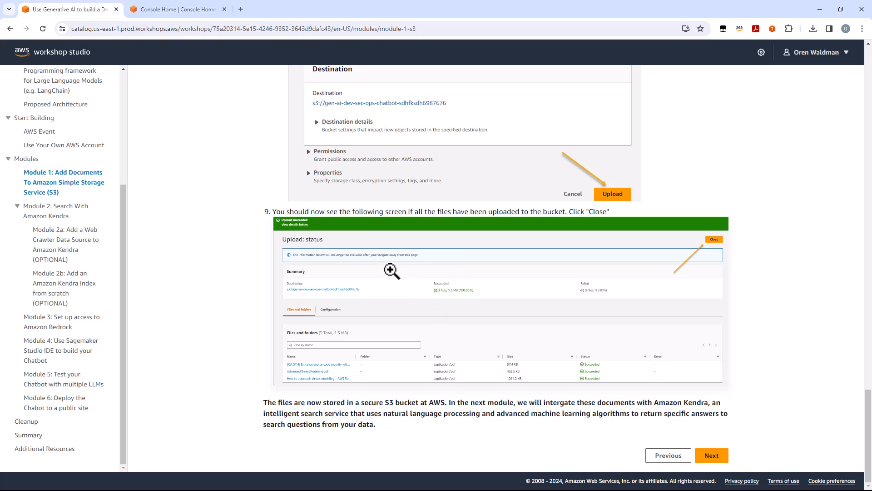
Step: Open Module 2 on searching with Amazon Kendra and review the steps for adding an S3 data source to the pre-created index
left_click(53, 213)
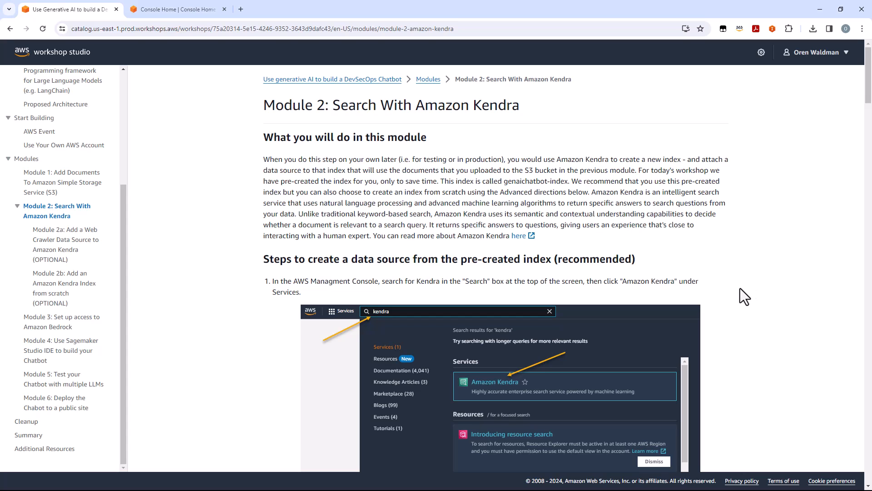
scroll(740, 288, "down", 5)
scroll(740, 288, "down", 1)
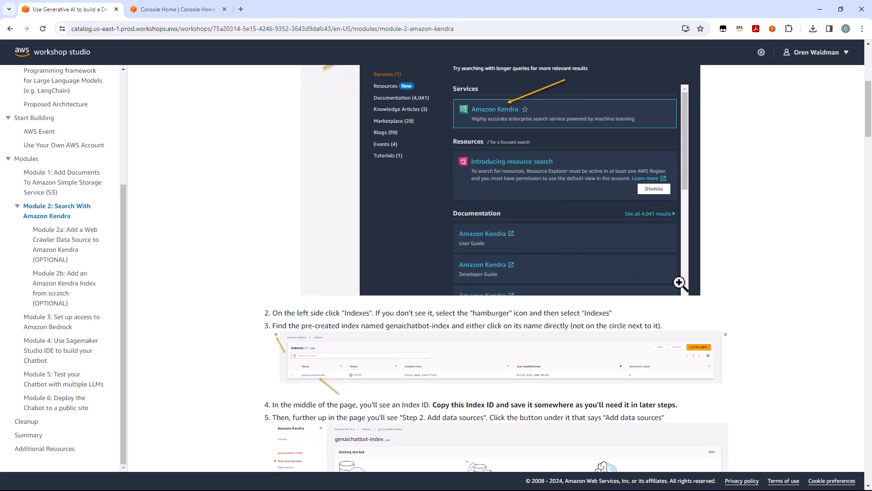
scroll(480, 189, "down", 2)
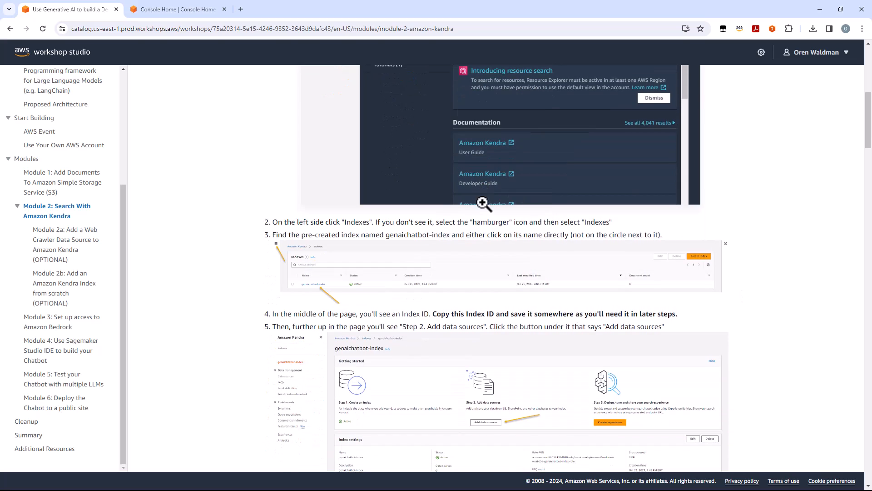
scroll(514, 291, "down", 12)
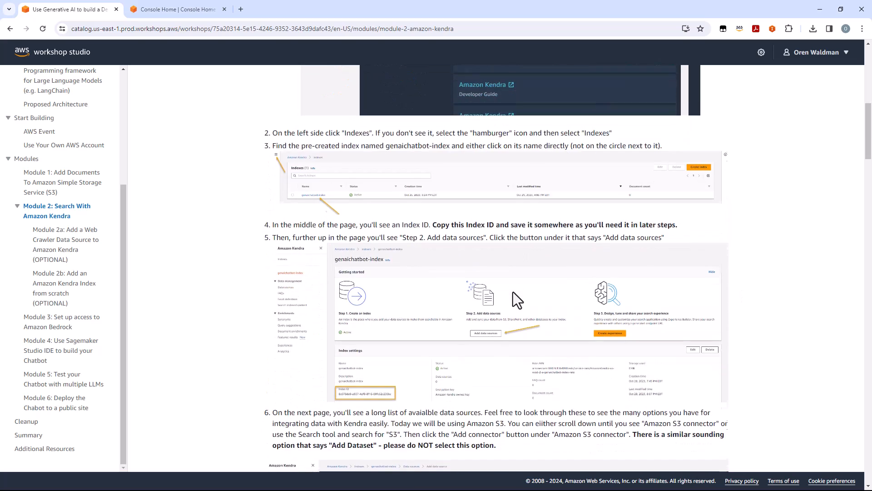
scroll(515, 296, "down", 9)
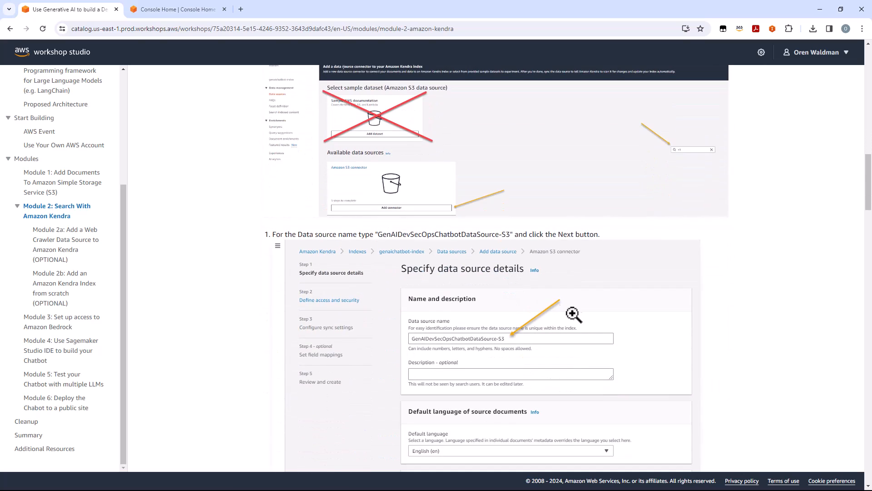
scroll(581, 317, "down", 1)
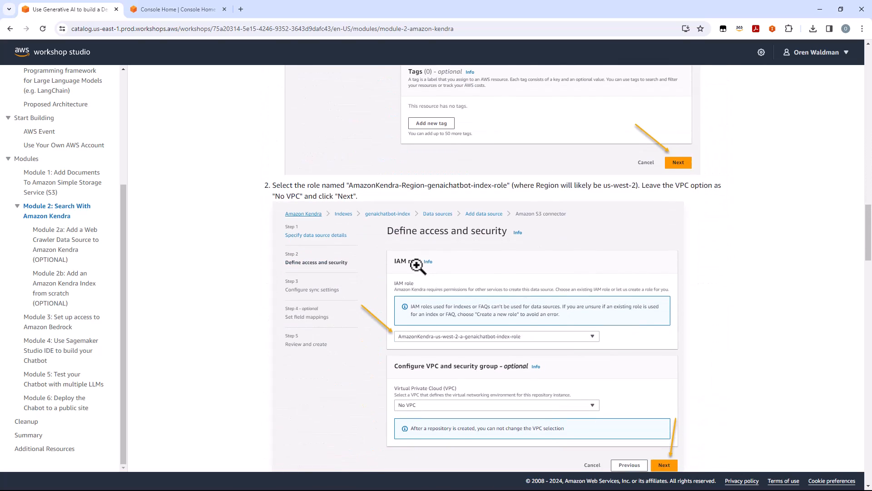
Step: Open optional Module 2a and examine the steps for adding a Web Crawler data source to Amazon Kendra
left_click(55, 253)
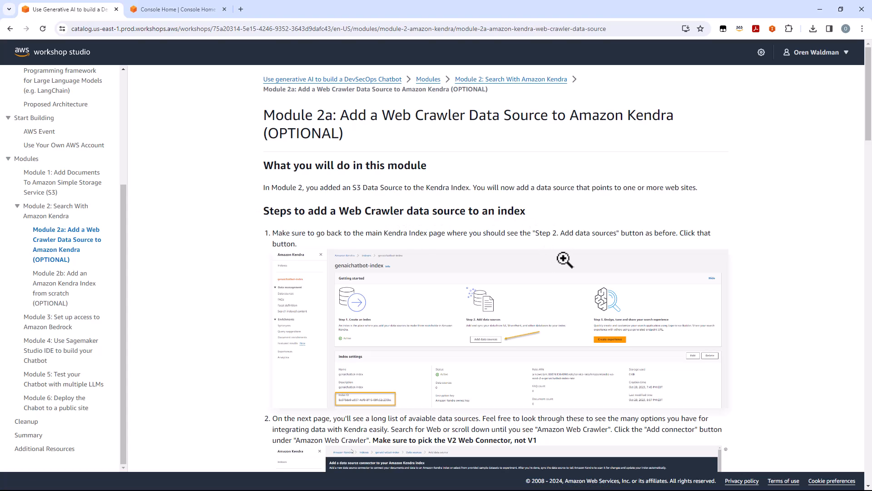
scroll(552, 250, "down", 3)
scroll(560, 261, "down", 5)
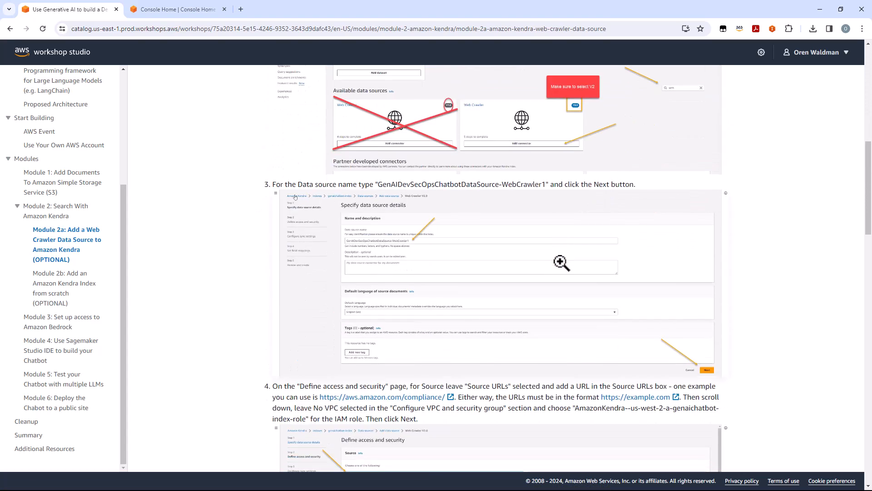
scroll(563, 265, "down", 1)
scroll(590, 265, "down", 10)
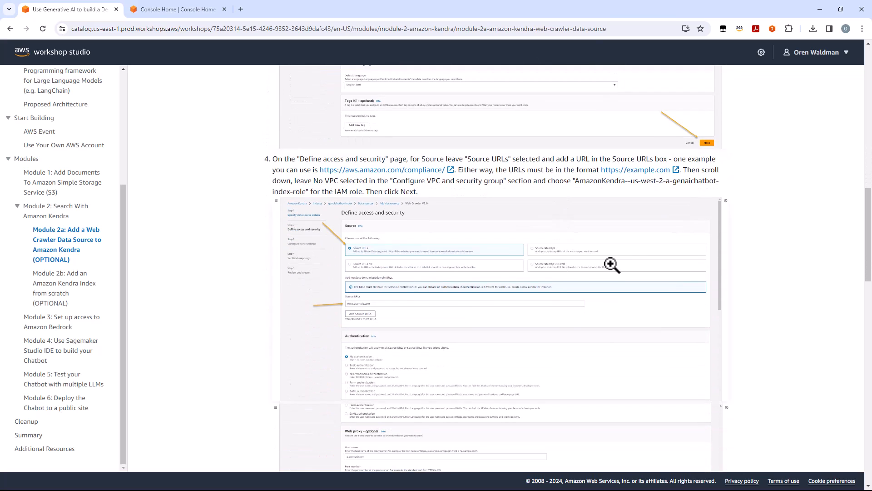
scroll(613, 267, "down", 3)
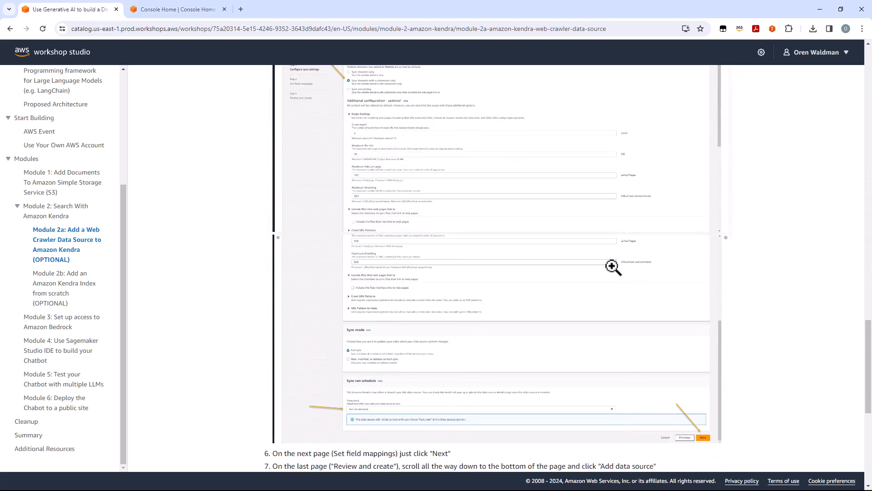
scroll(612, 267, "up", 15)
scroll(612, 269, "up", 5)
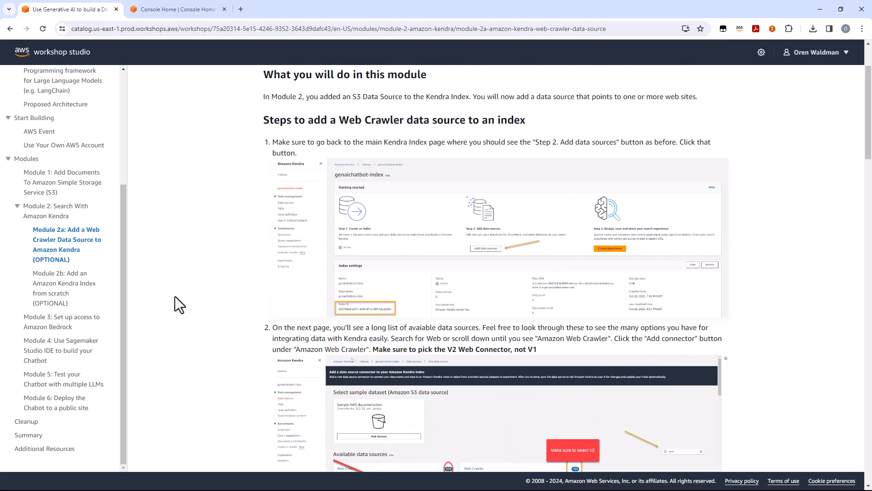
Step: Review optional Module 2b on creating a Kendra index from scratch and the start of Module 3 on Amazon Bedrock access
left_click(55, 300)
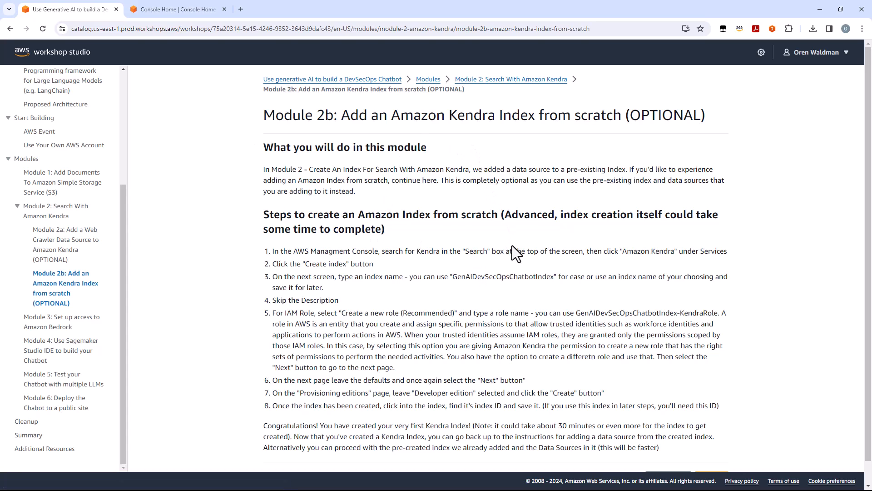
scroll(512, 246, "down", 1)
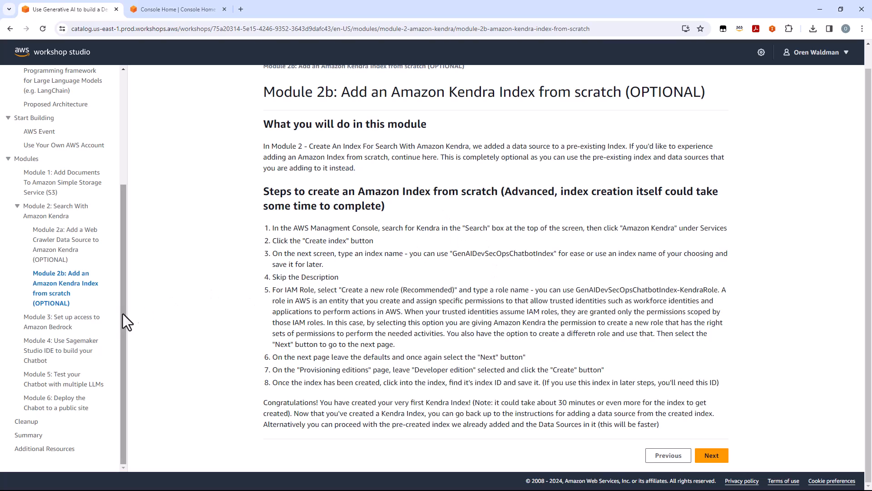
left_click(73, 320)
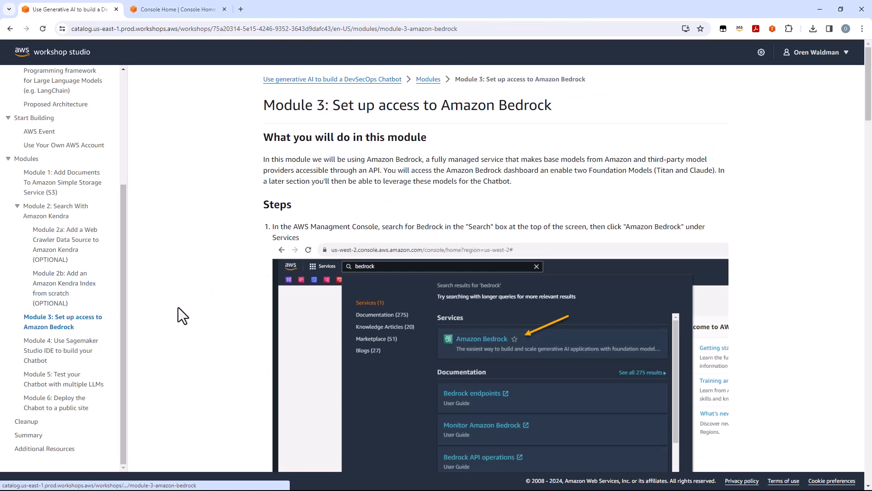
scroll(540, 304, "down", 2)
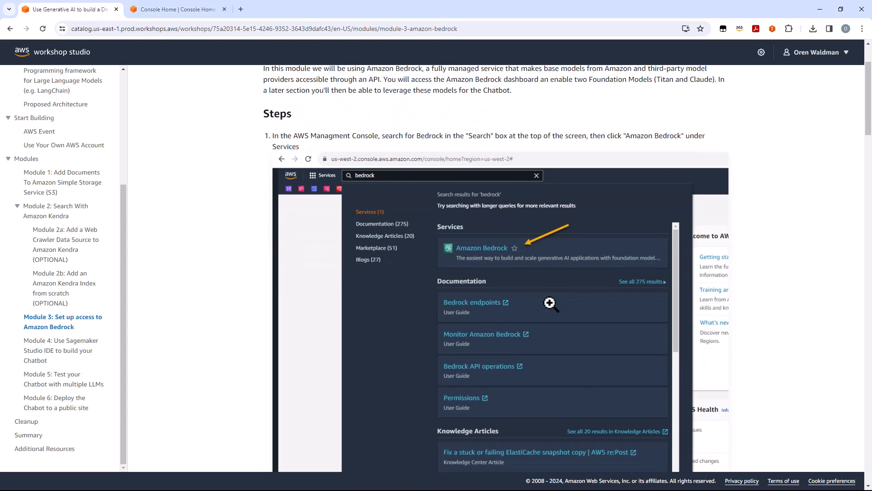
scroll(603, 328, "up", 2)
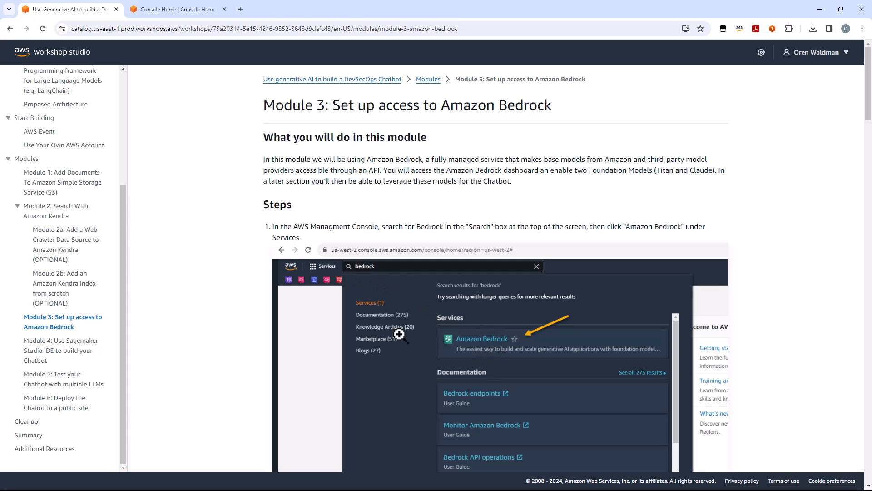
Step: Open Module 4 on building the chatbot in Sagemaker Studio IDE and review its steps up to opening a new Terminal
left_click(66, 350)
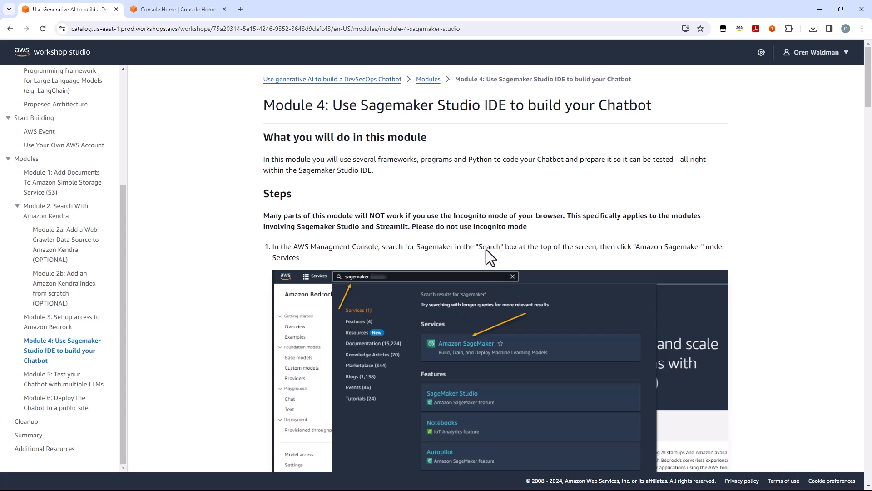
scroll(480, 243, "down", 3)
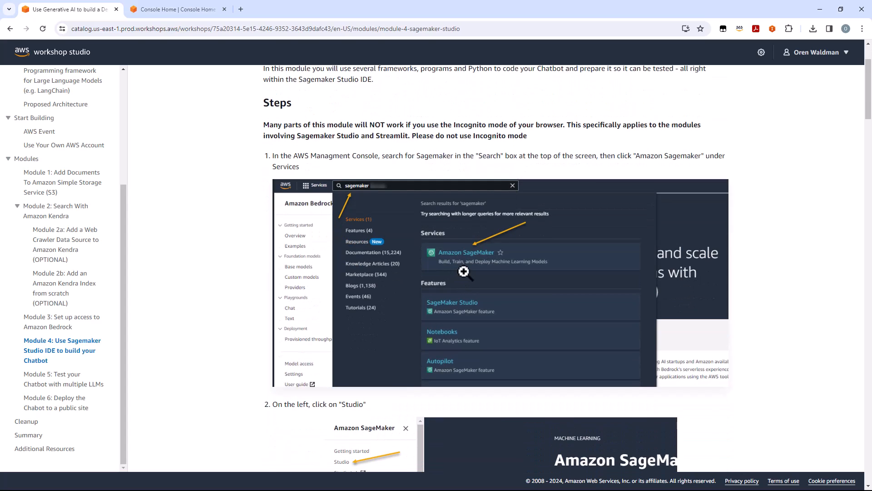
scroll(464, 271, "down", 15)
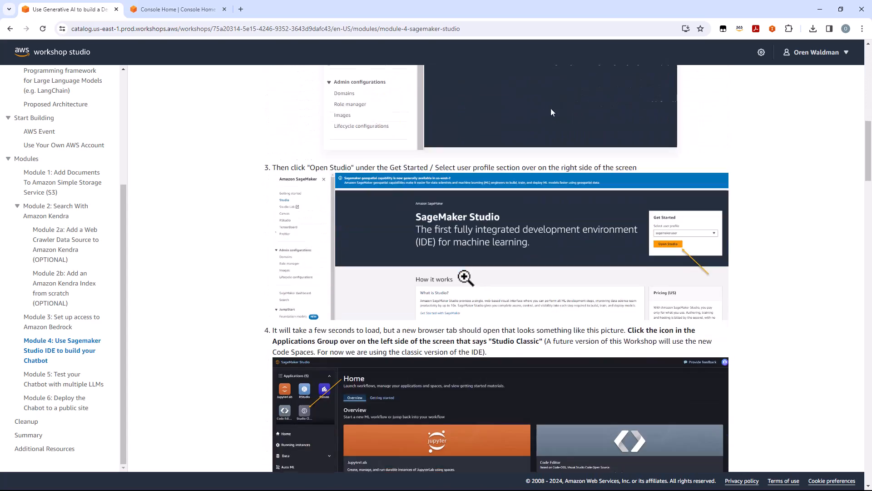
scroll(465, 277, "down", 2)
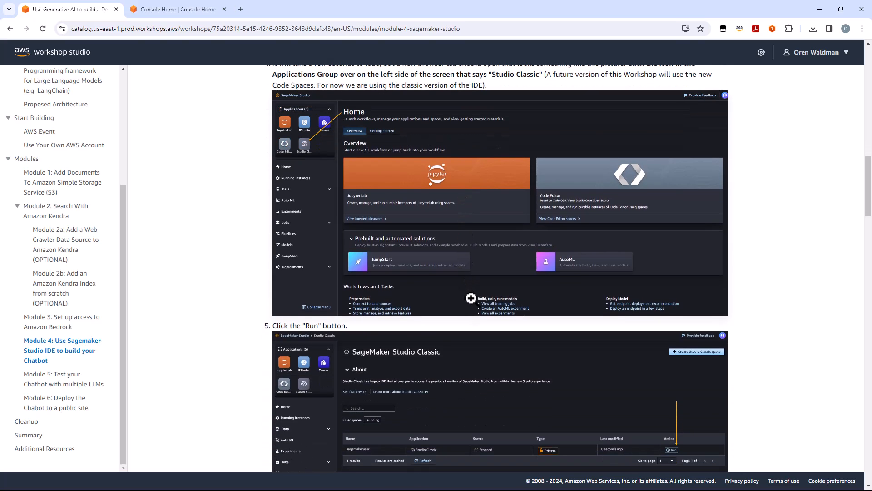
scroll(478, 305, "down", 7)
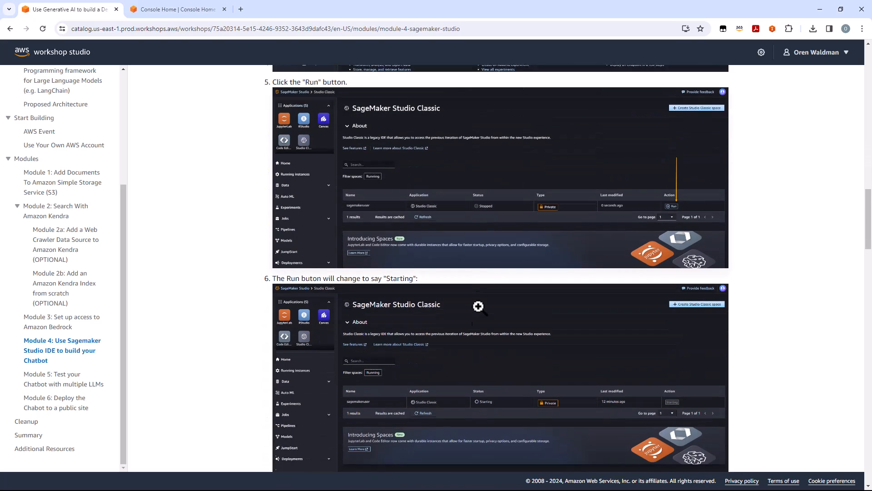
scroll(478, 306, "down", 9)
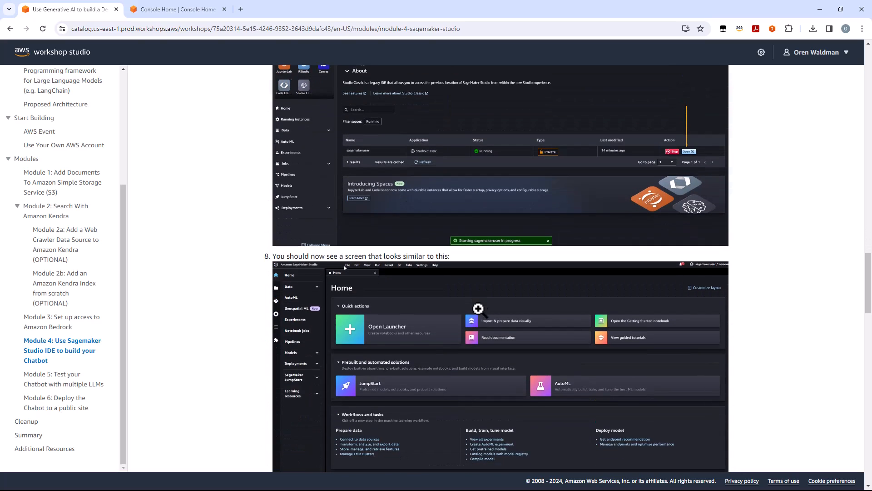
scroll(478, 309, "down", 8)
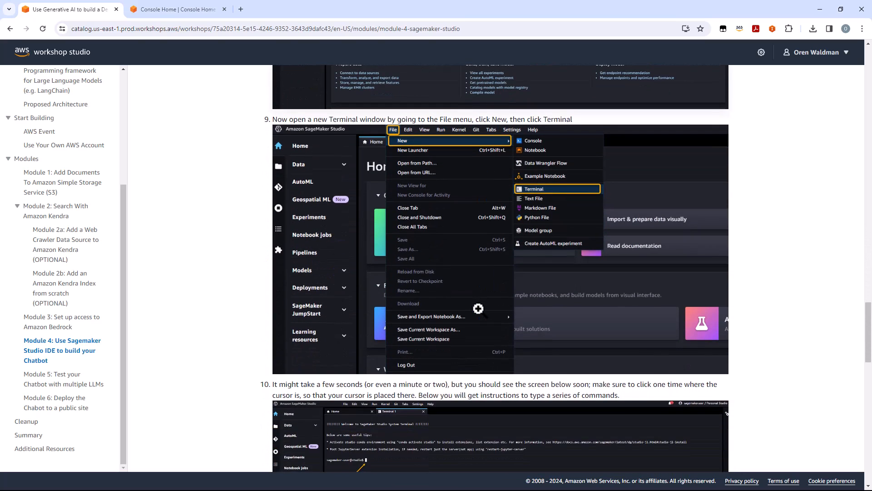
Step: Look over Module 5 on testing with multiple LLMs and Module 6 on deploying the chatbot to a public site
left_click(56, 379)
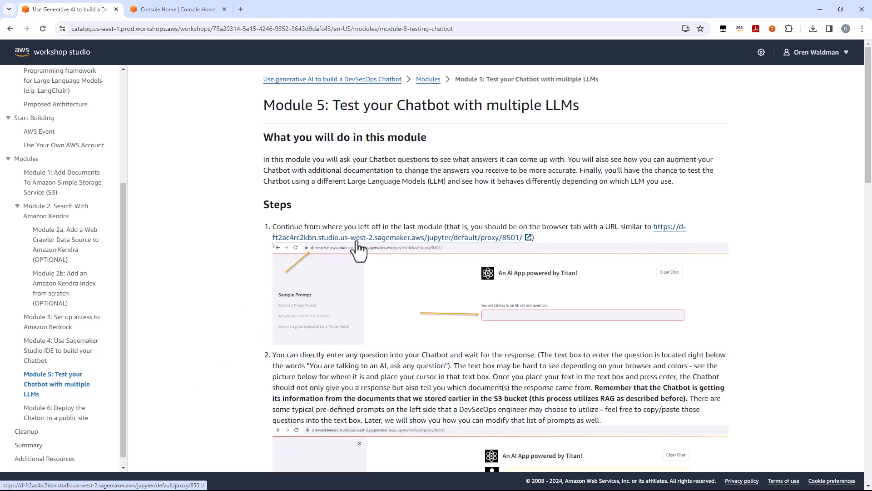
left_click(60, 417)
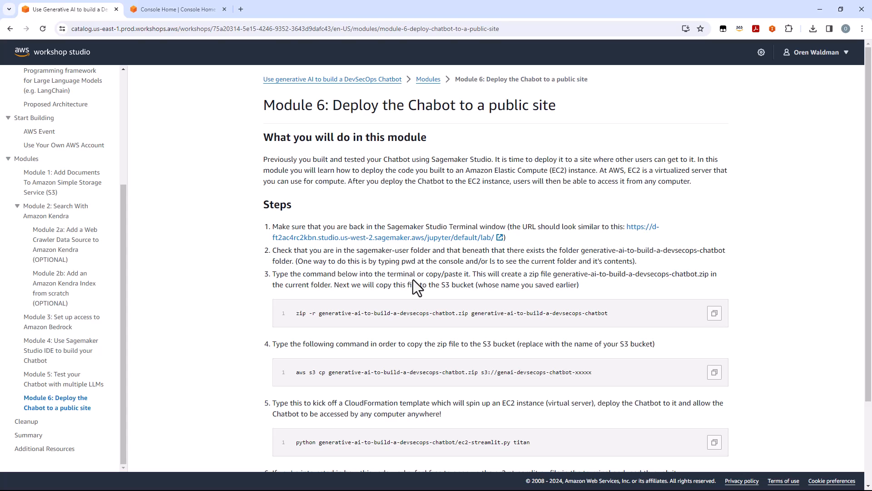
scroll(413, 280, "down", 3)
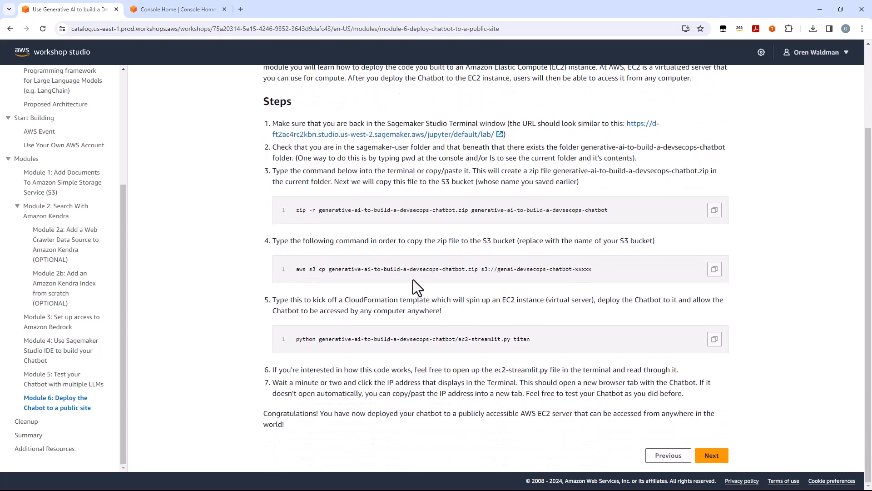
Step: Return to Module 1 and download the Sample Data zip file linked in its first step
left_click(55, 177)
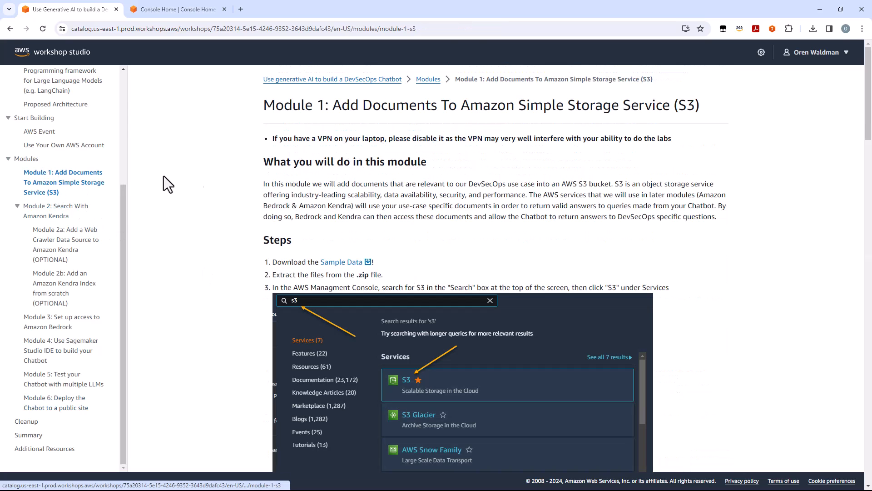
left_click(359, 265)
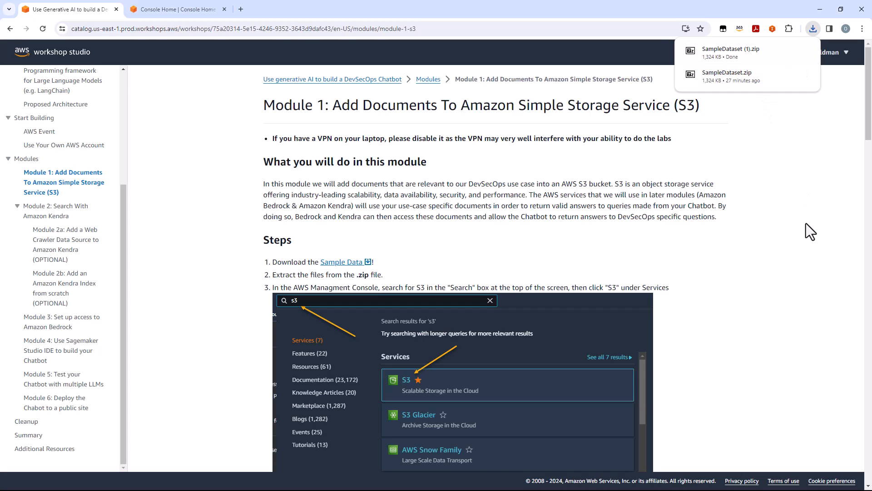
scroll(301, 220, "down", 10)
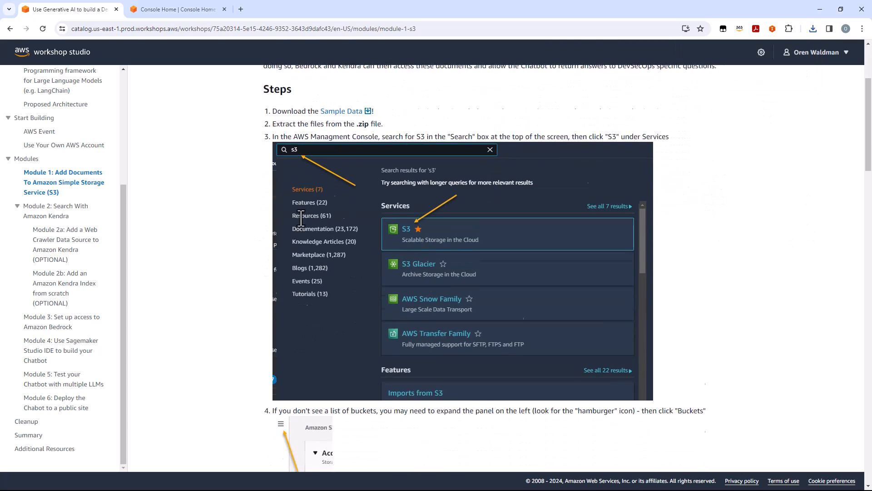
Step: Switch to the AWS console and open the genai-devsecops-chatbot bucket in S3, not the logging one
left_click(175, 14)
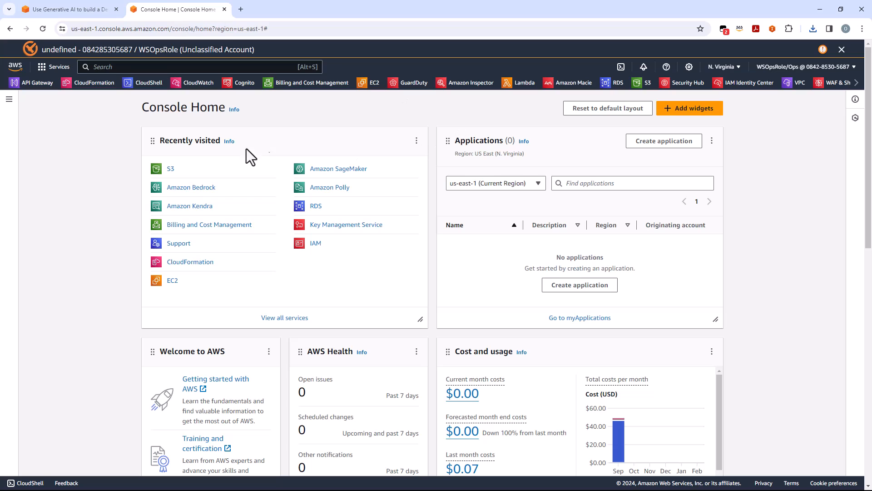
left_click(170, 169)
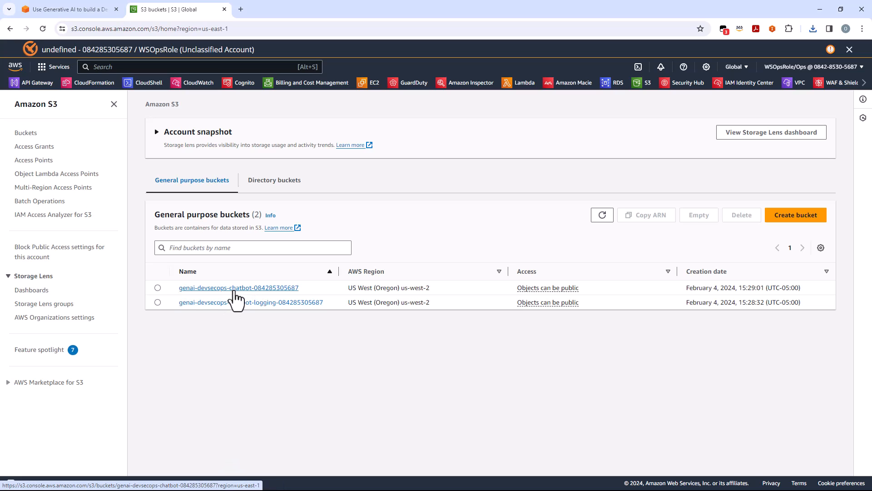
left_click(245, 288)
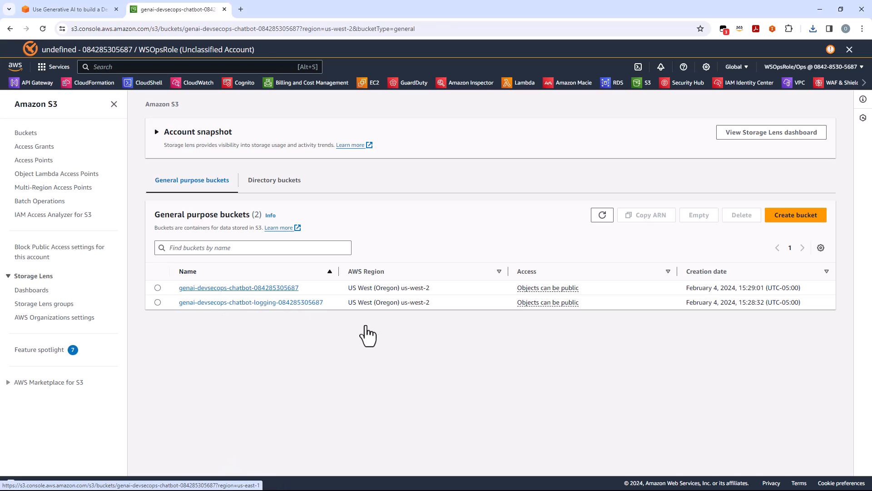
Step: Upload the three sample PDFs on threat modeling and static application security testing to the chatbot bucket and close the upload status
left_click(475, 312)
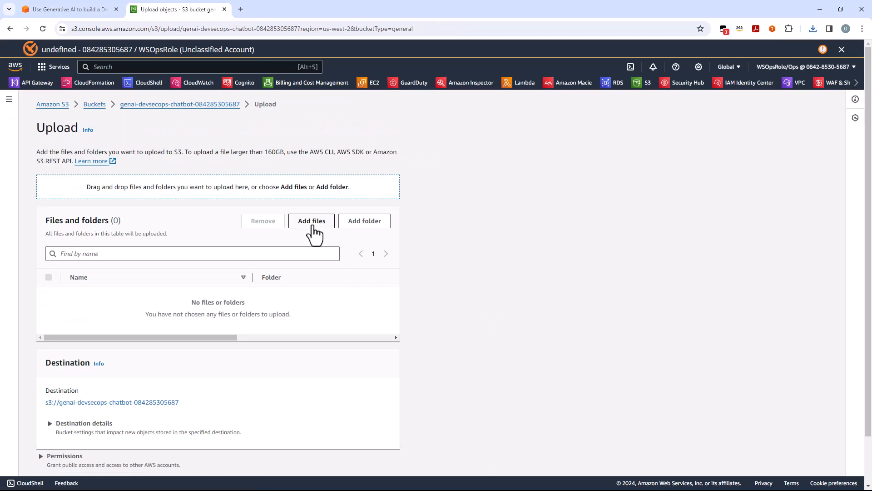
left_click(311, 223)
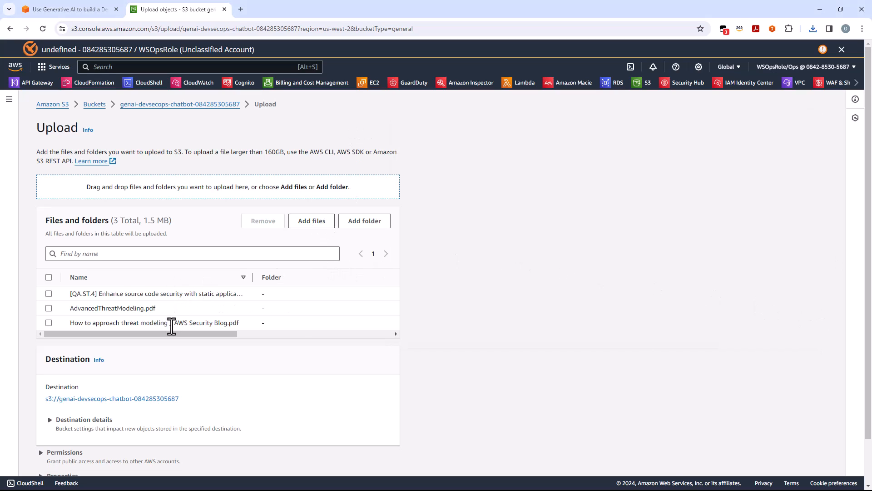
scroll(296, 319, "down", 2)
left_click(378, 464)
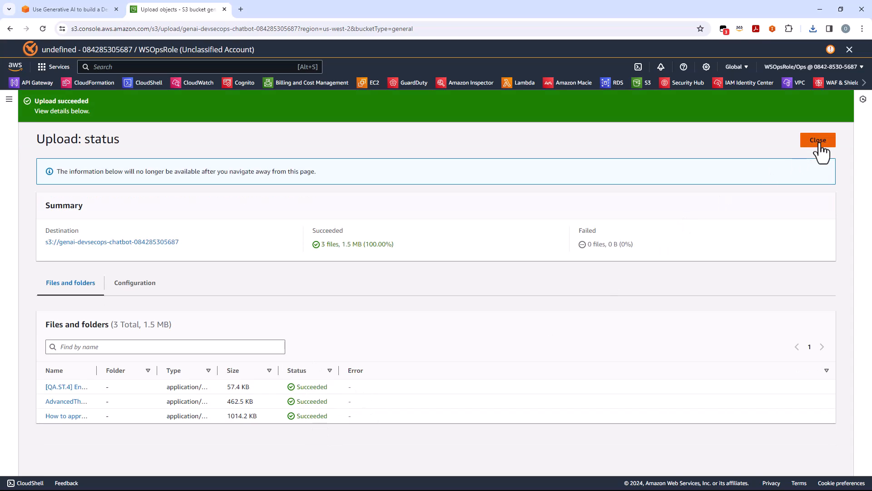
left_click(818, 141)
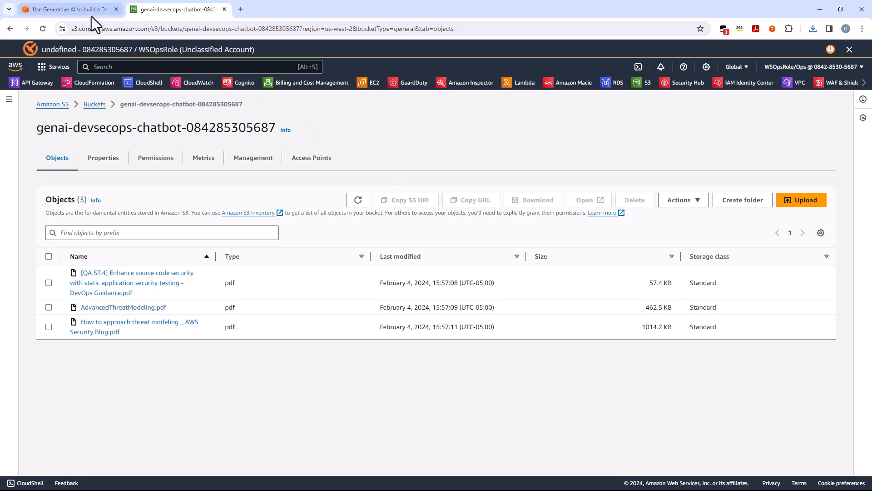
Step: Consult Module 2 in the workshop guide and open Amazon Kendra in the AWS console by searching for "kendra"
left_click(79, 13)
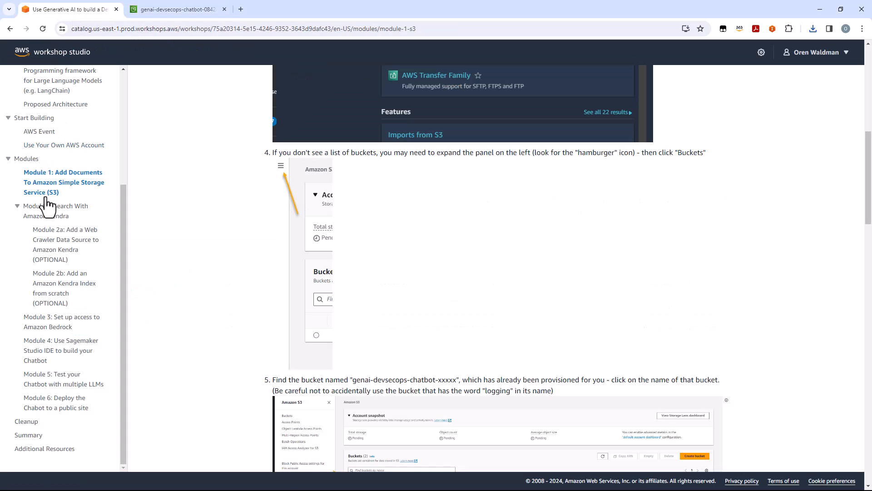
left_click(46, 213)
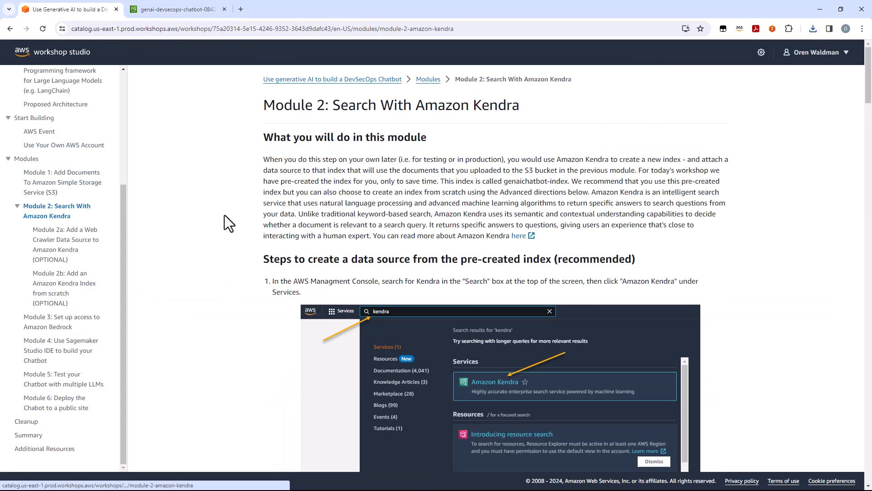
left_click(195, 8)
left_click(105, 67)
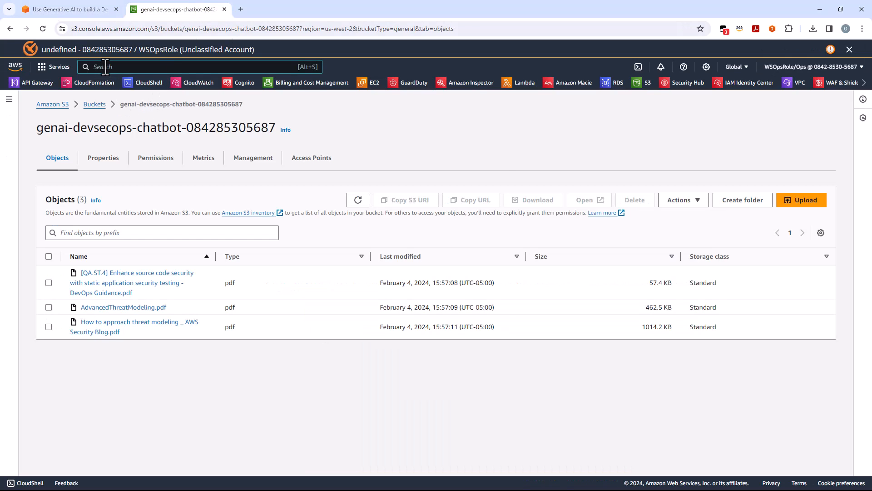
type("kendra")
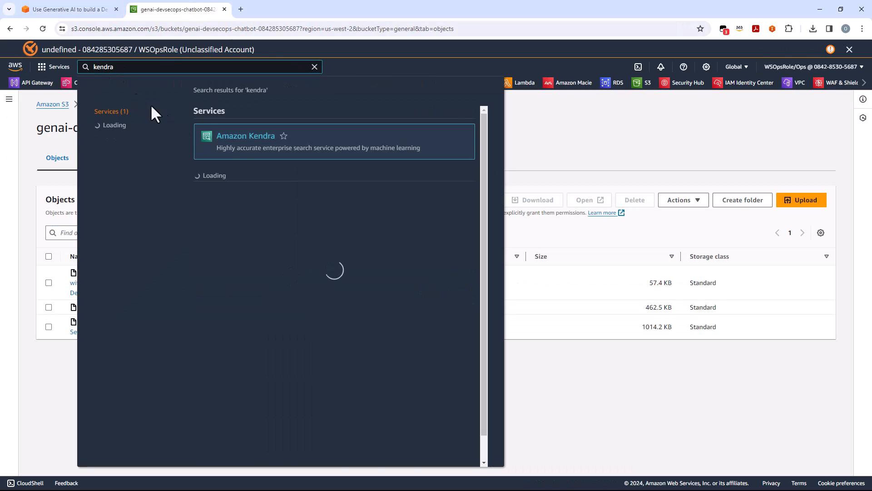
left_click(237, 138)
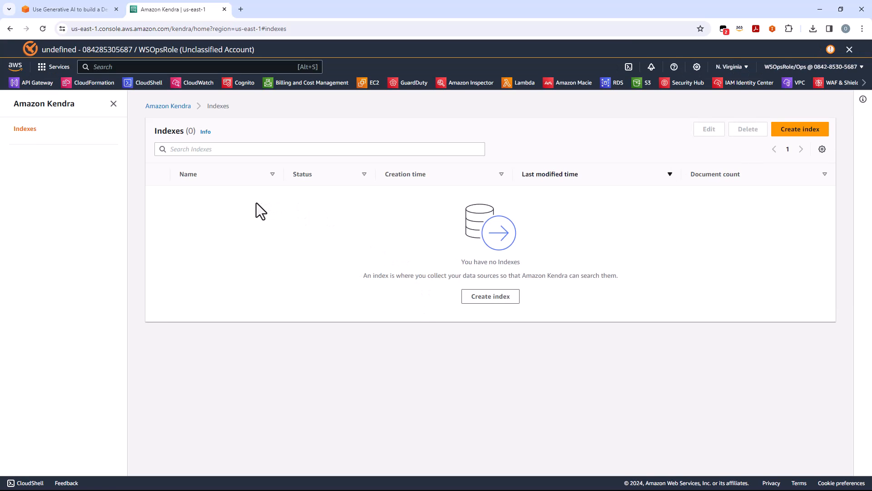
Step: Switch the console region to Oregon (us-west-2) and open the pre-created genaichatbot-index
left_click(731, 67)
left_click(655, 145)
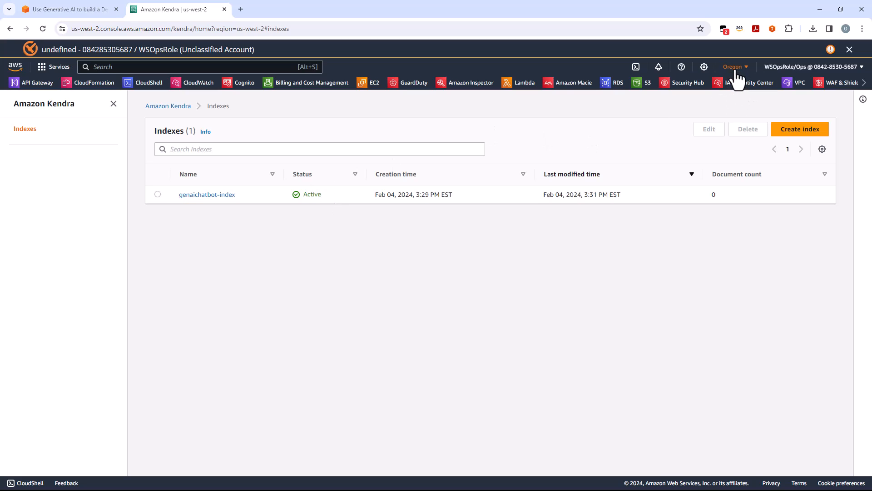
left_click(225, 197)
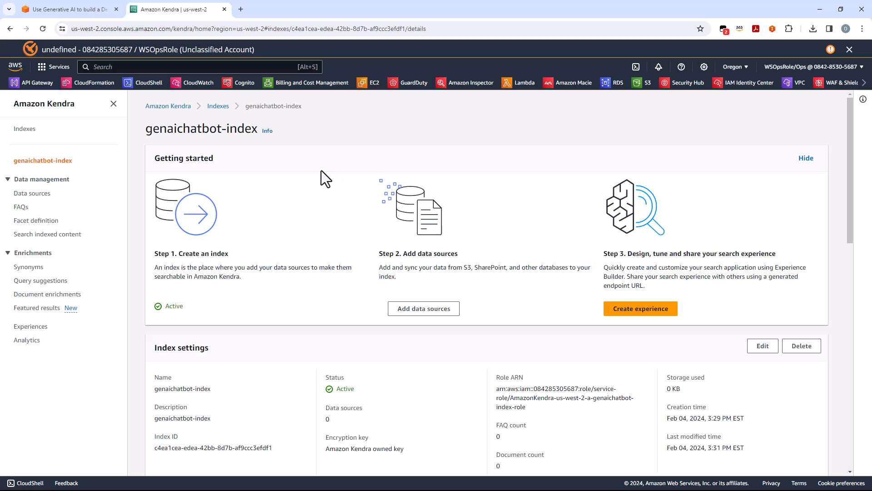
Step: Copy the full Index ID from the index settings of genaichatbot-index
left_click(423, 311)
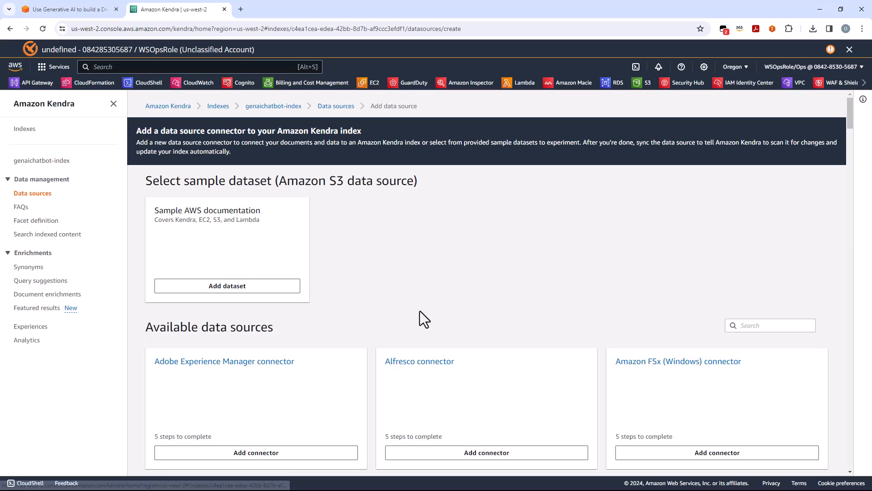
key("alt+Left")
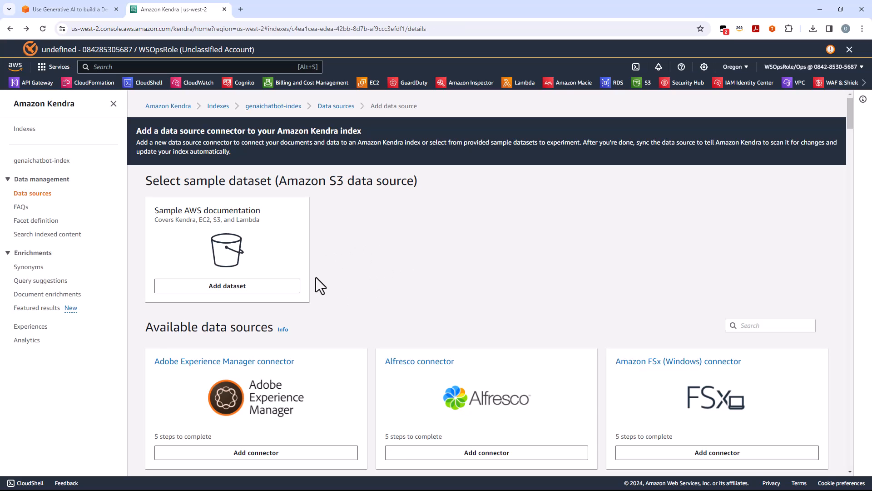
scroll(281, 287, "down", 3)
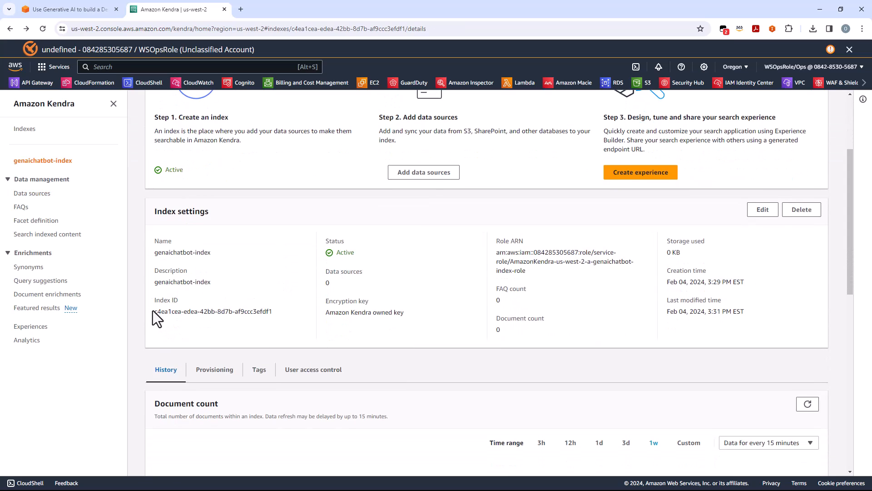
left_click_drag(154, 312, 272, 310)
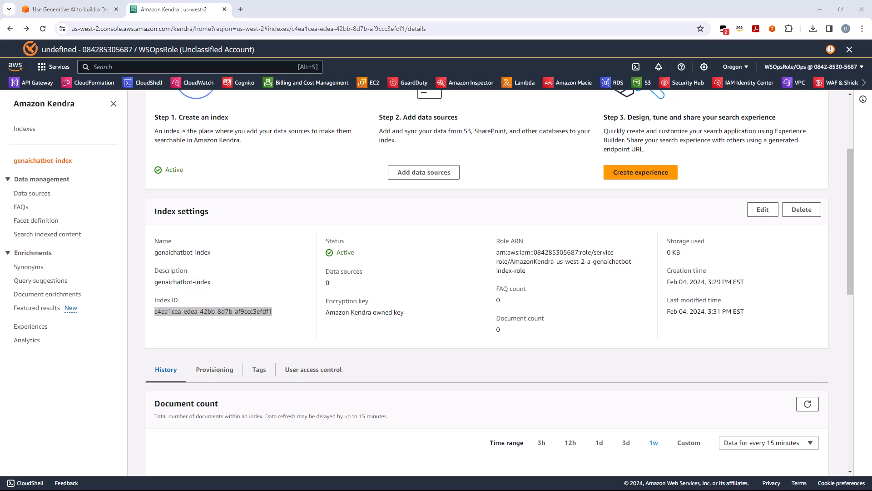
left_click(444, 289)
Step: Start adding a data source to genaichatbot-index, searching the connectors for "s3" and choosing the Amazon S3 connector
scroll(448, 290, "down", 2)
scroll(448, 290, "up", 5)
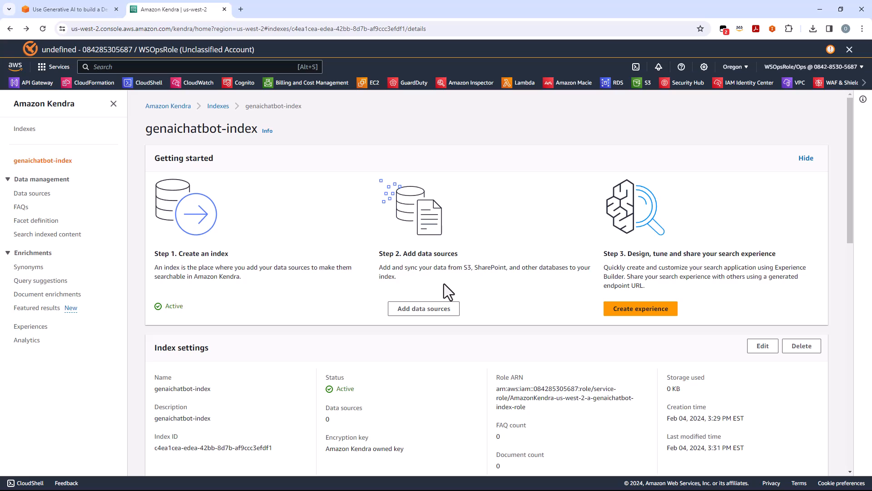
left_click(436, 313)
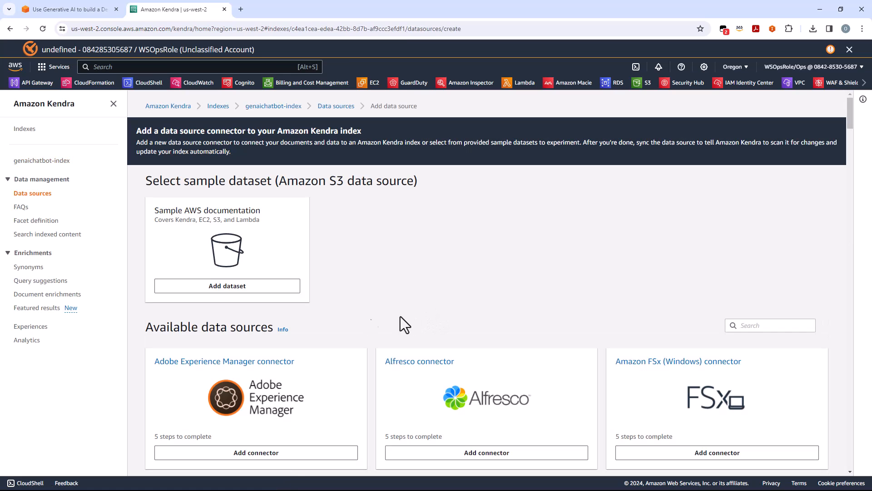
left_click(733, 325)
type("s3")
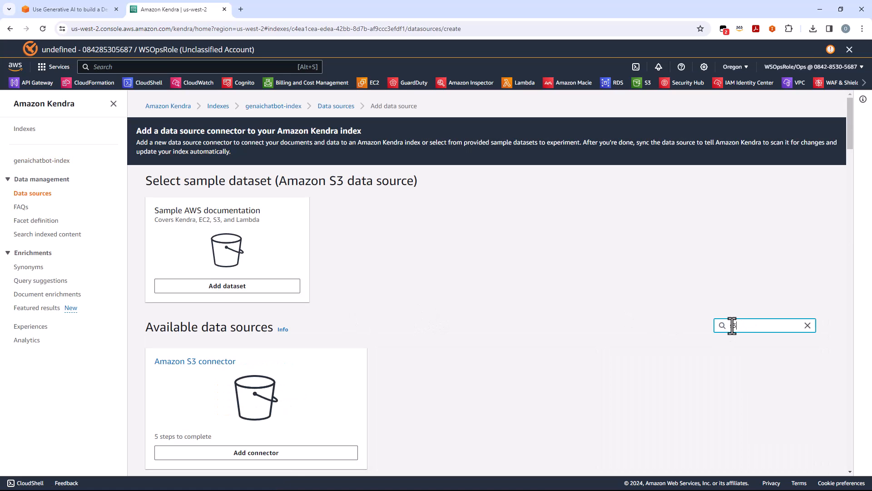
left_click(259, 454)
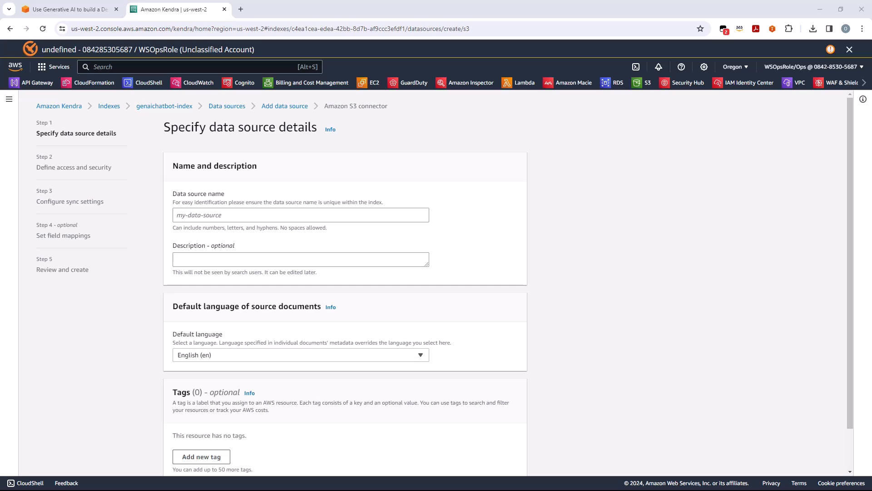
Step: Find and copy the data source name GenAIDevSecOpsChatbotDataSource-S3 from the Module 2 instructions in the workshop guide
left_click(83, 11)
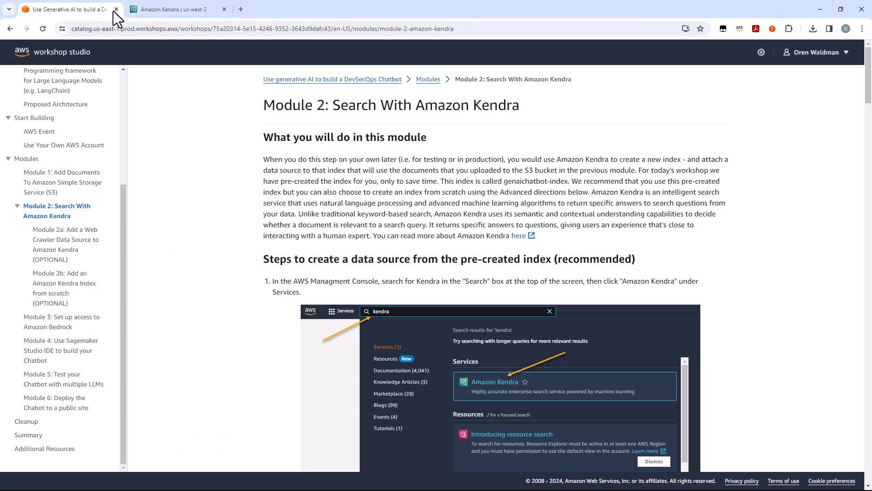
scroll(503, 241, "down", 1)
scroll(504, 240, "down", 5)
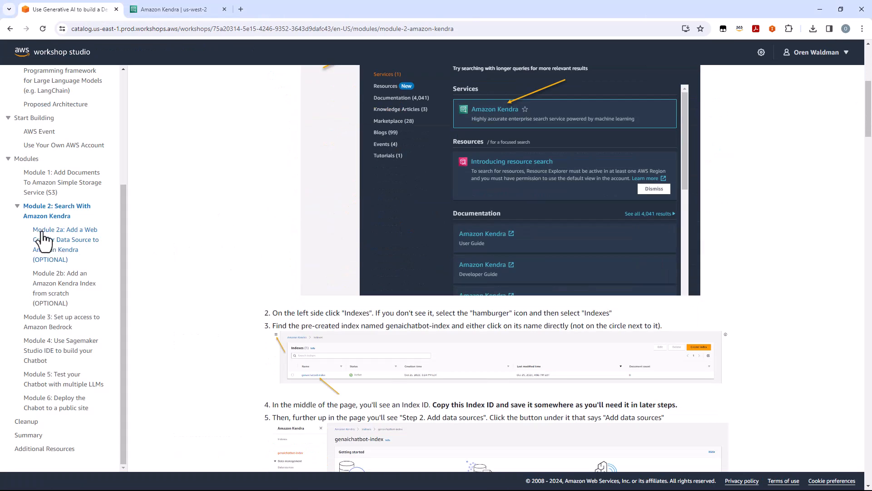
scroll(436, 288, "down", 7)
scroll(522, 284, "up", 3)
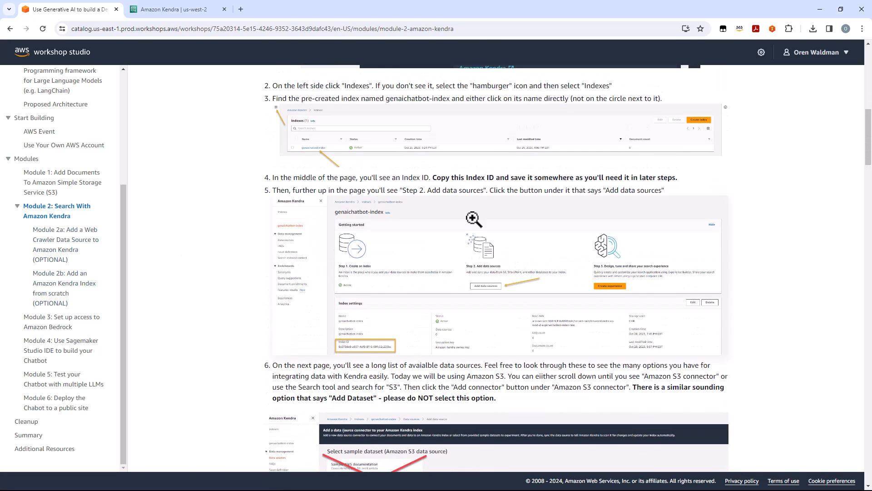
scroll(432, 191, "down", 8)
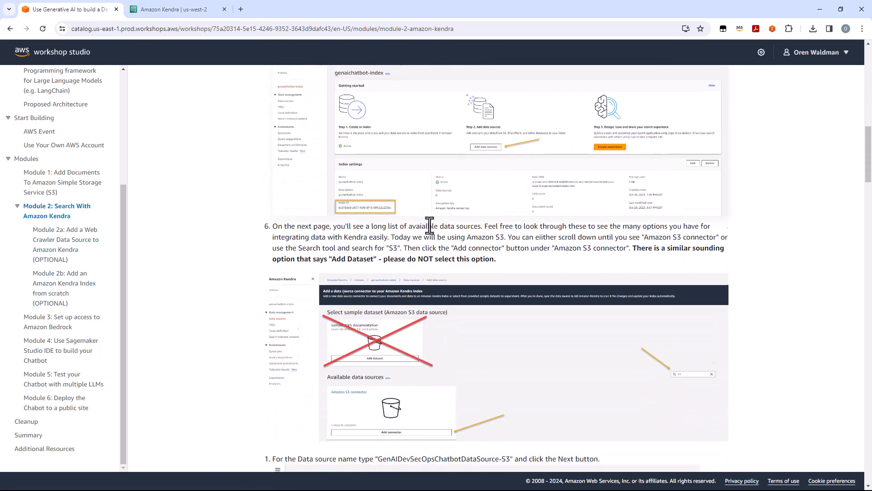
left_click_drag(379, 234, 511, 235)
key("ctrl+c")
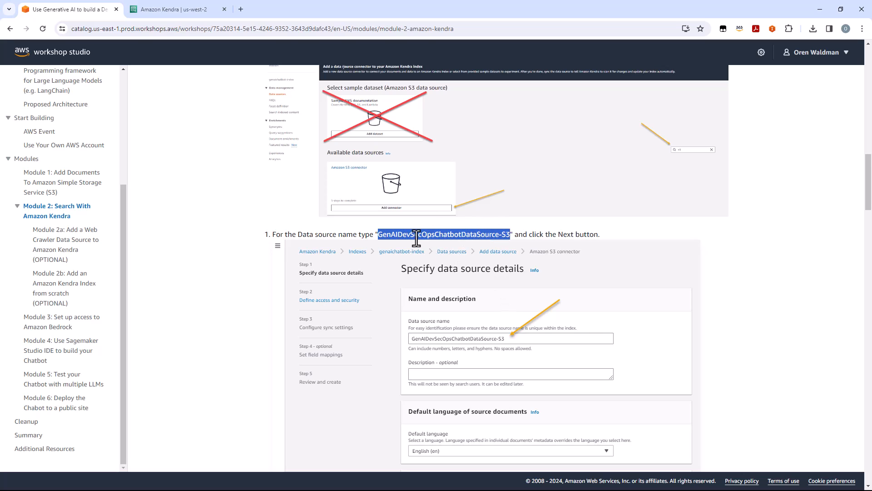
Step: Name the Kendra data source GenAIDevSecOpsChatbotDataSource-S3 and continue to the access and security settings
left_click(168, 9)
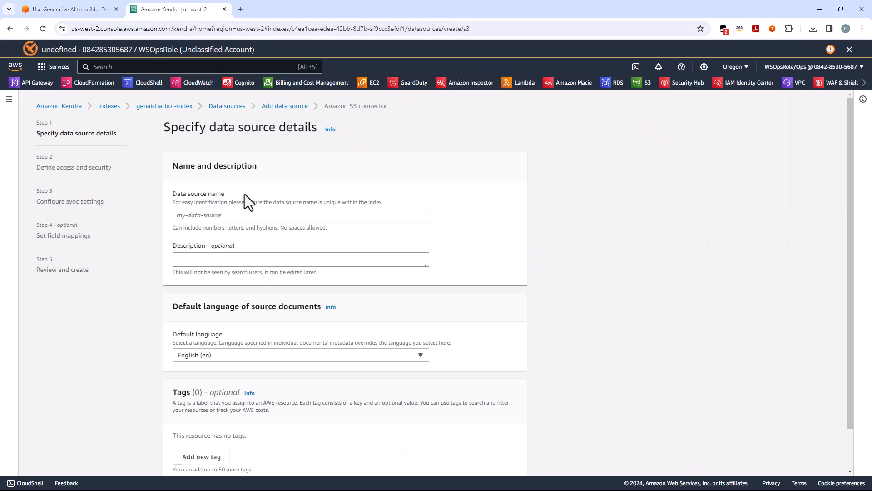
left_click(225, 213)
key("ctrl+v")
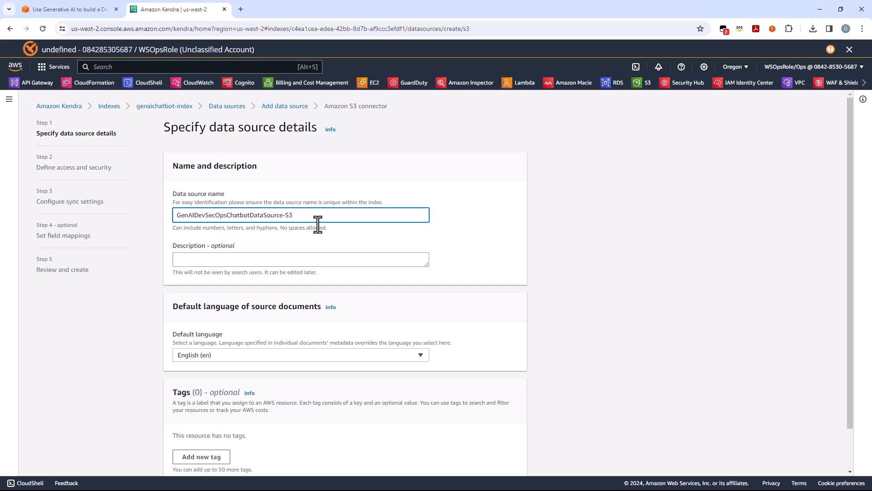
scroll(499, 266, "down", 2)
left_click(517, 461)
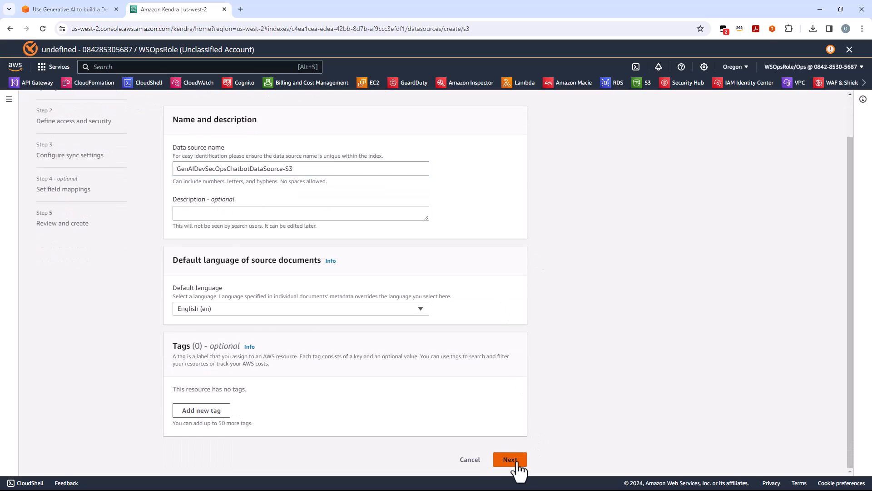
Step: Assign the existing IAM role AmazonKendra-us-west-2-a-genaichatbot-index-role to the data source and continue to the sync settings
left_click(325, 261)
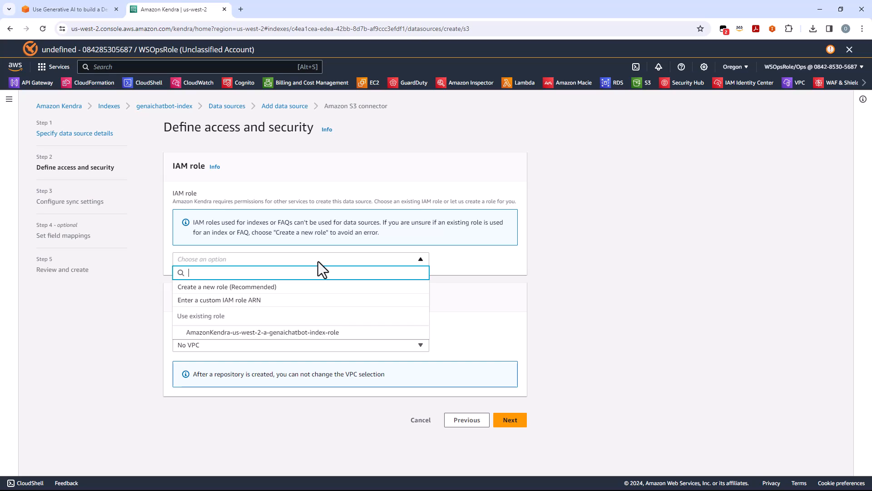
left_click(310, 334)
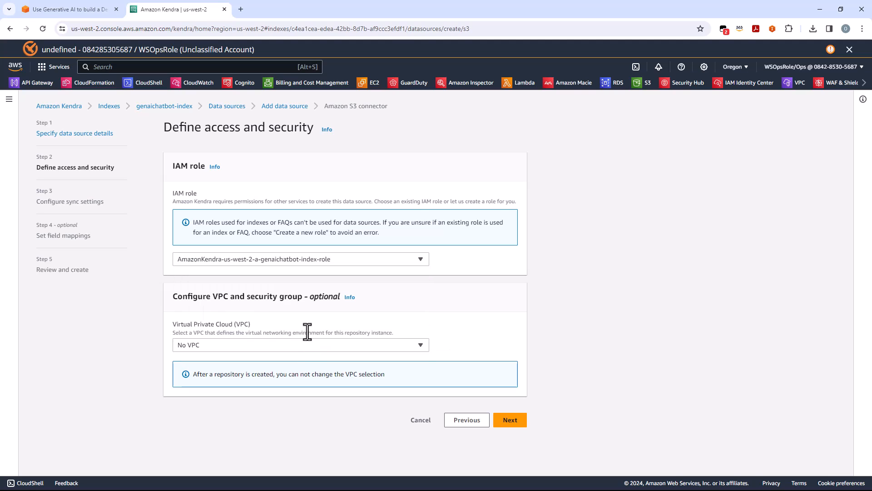
left_click(259, 260)
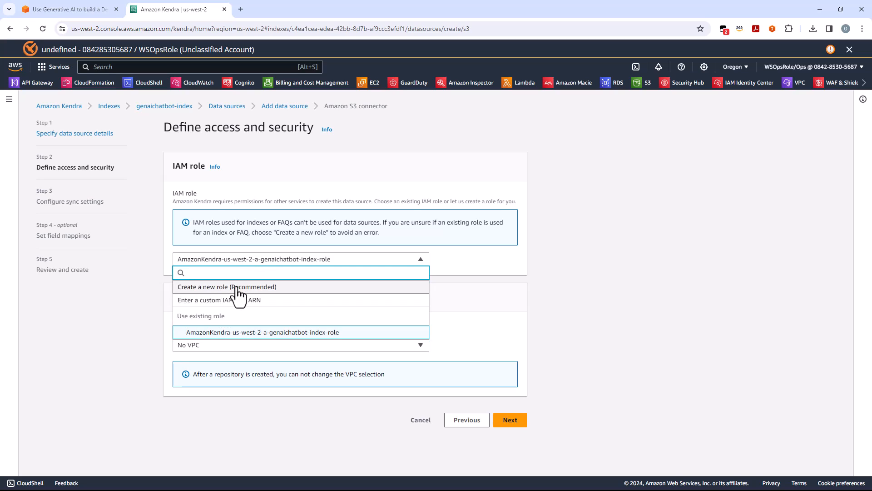
left_click(267, 334)
left_click(508, 422)
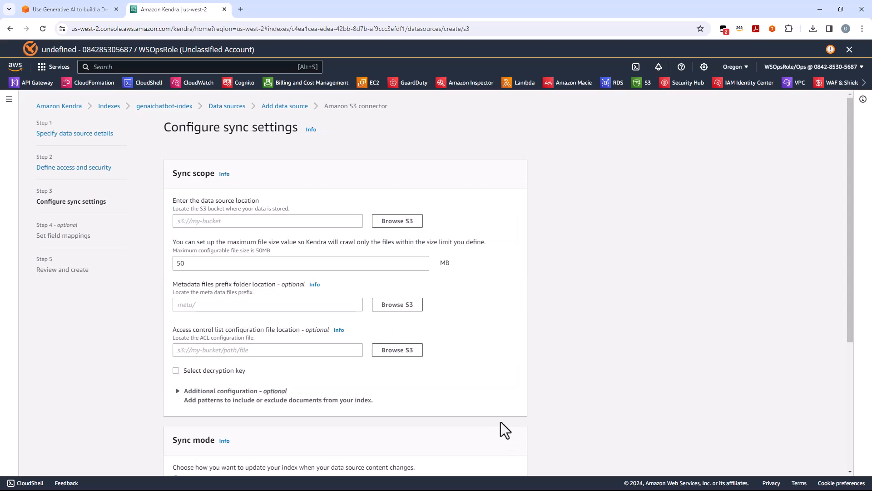
Step: Set the data source location to the main genai-devsecops-chatbot S3 bucket, not the logging bucket
left_click(398, 222)
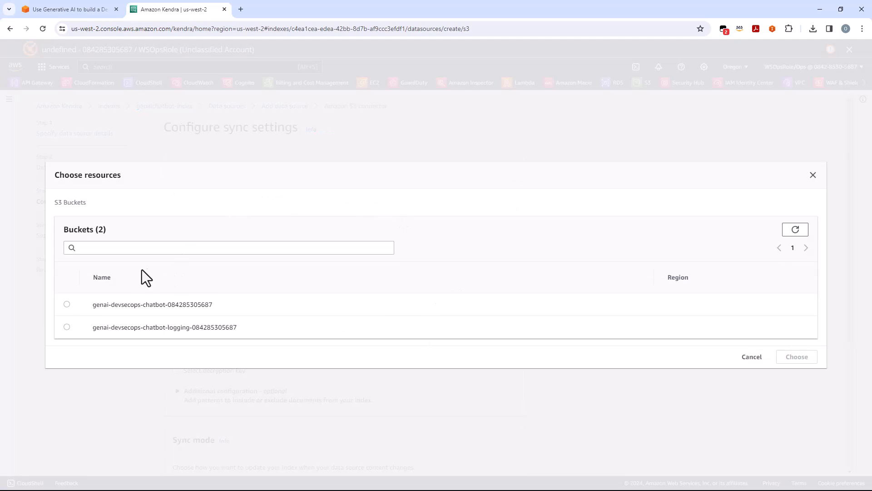
left_click(67, 303)
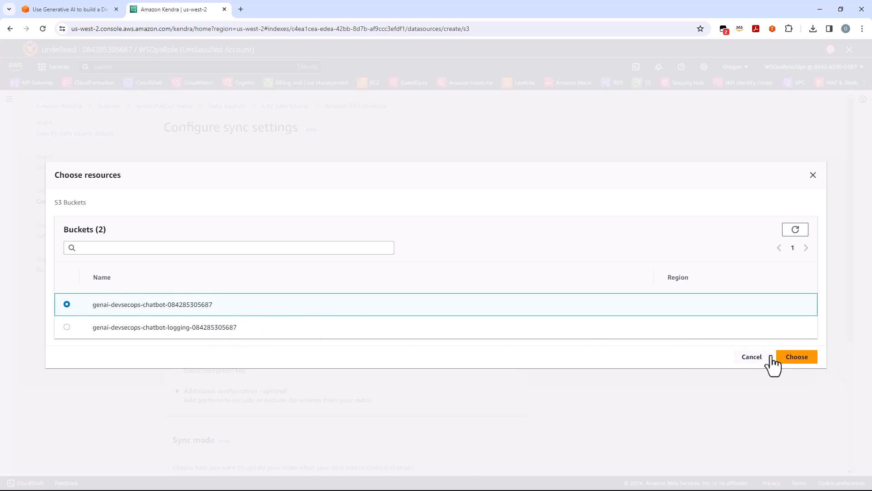
left_click(796, 364)
Step: Set the sync run schedule frequency to Run on demand and continue to the field mappings
scroll(407, 303, "down", 4)
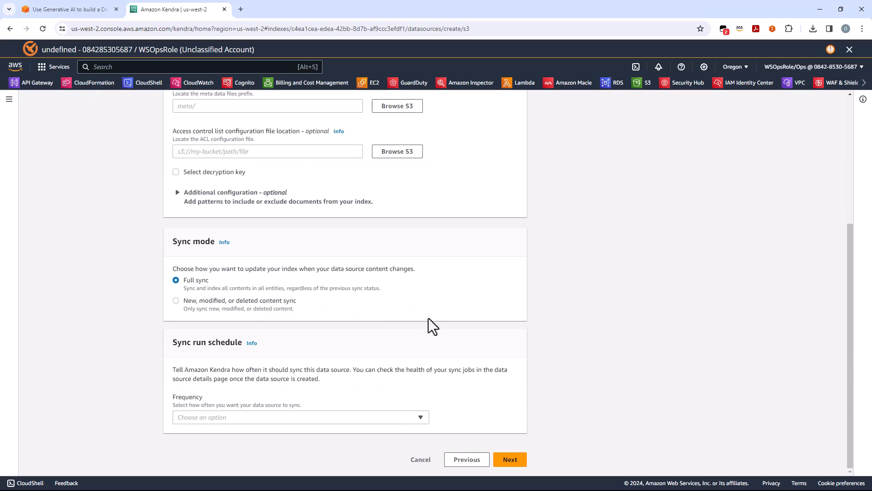
left_click(406, 418)
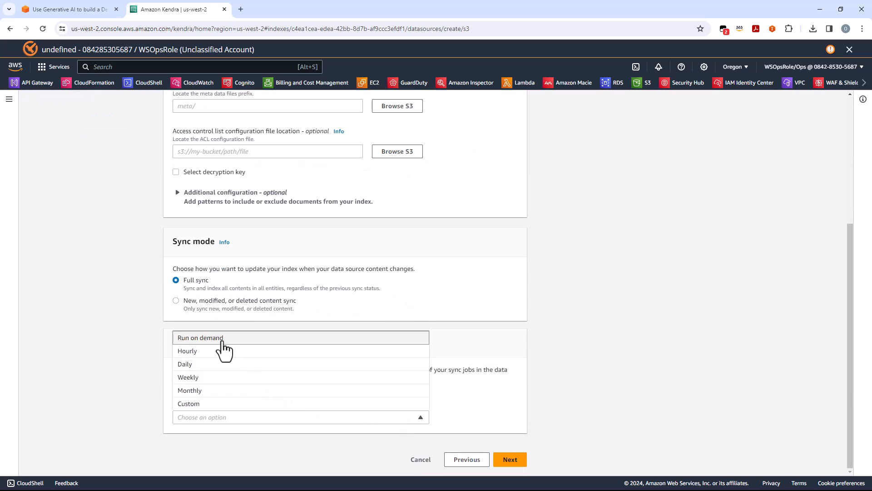
left_click(222, 344)
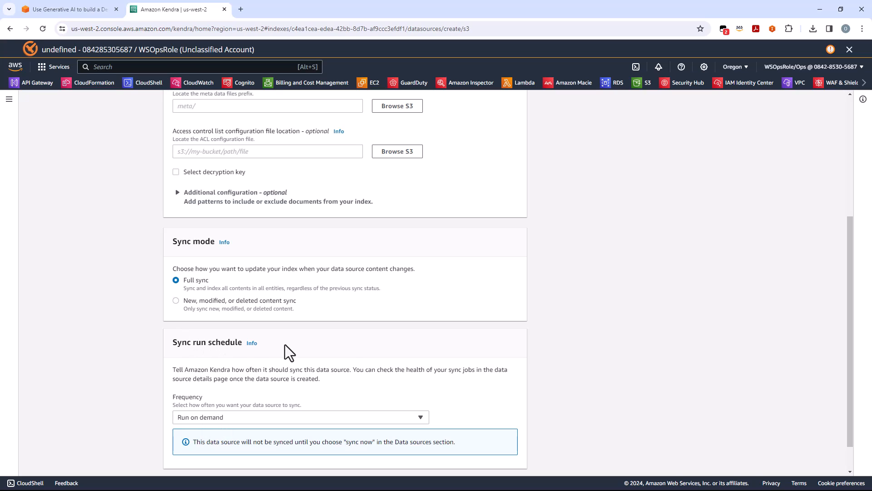
scroll(268, 345, "down", 1)
left_click(421, 381)
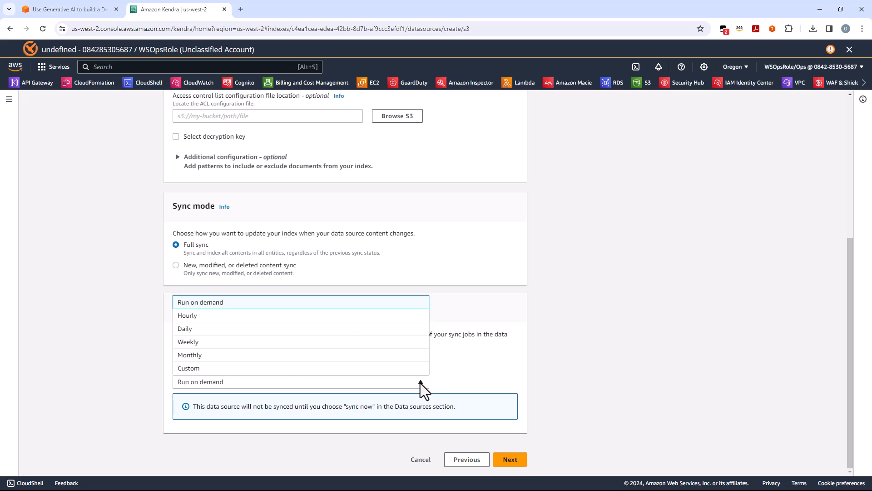
left_click(421, 383)
left_click(510, 460)
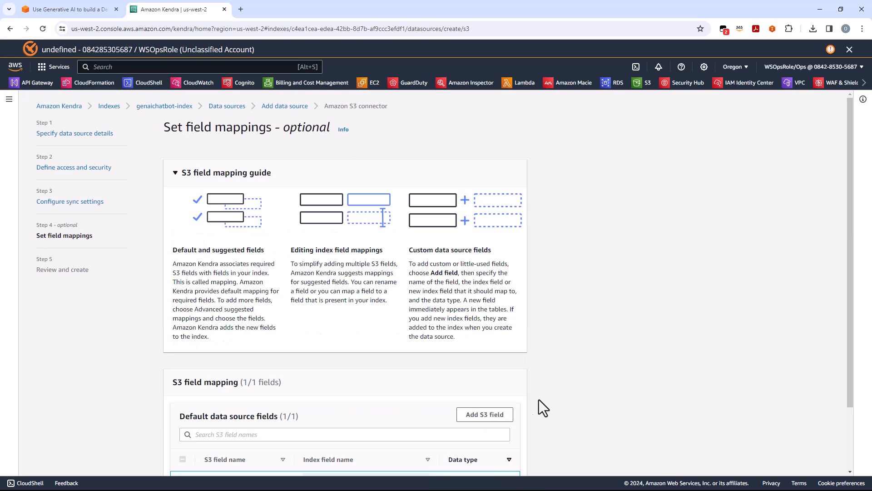
Step: Accept the default S3 field mappings, review the configuration and create the data source
scroll(609, 290, "down", 2)
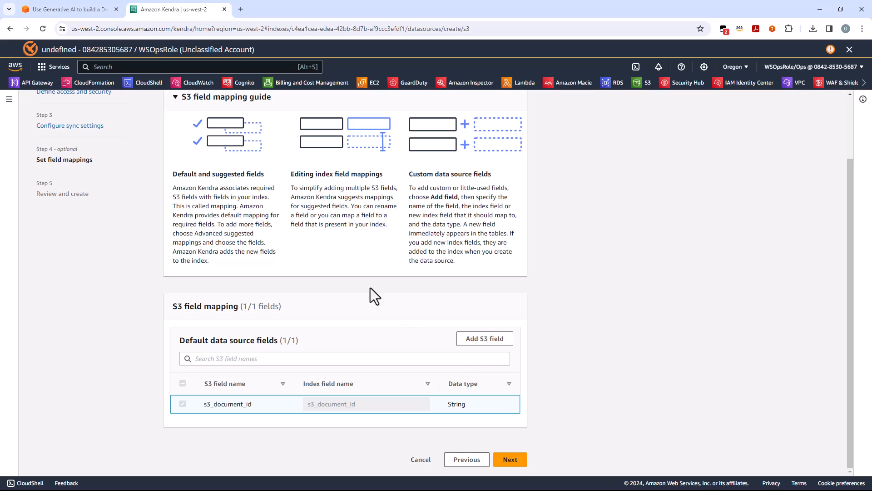
left_click(517, 464)
scroll(592, 257, "down", 10)
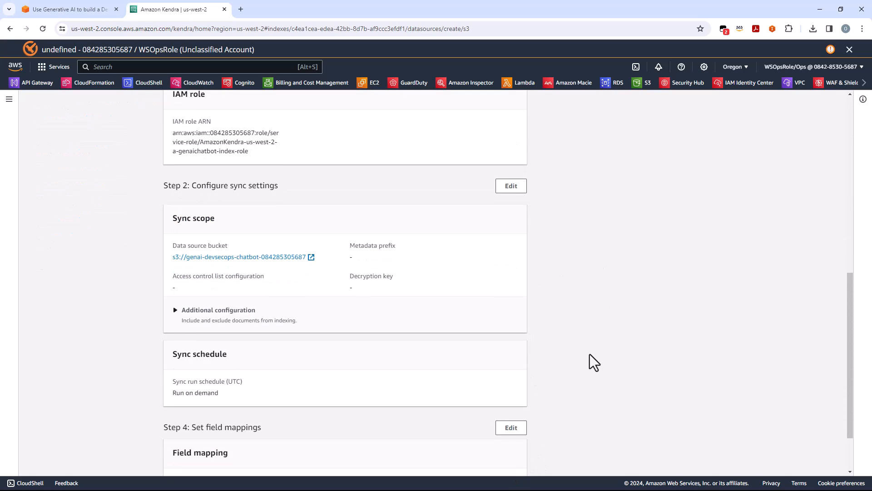
scroll(593, 365, "down", 2)
left_click(507, 461)
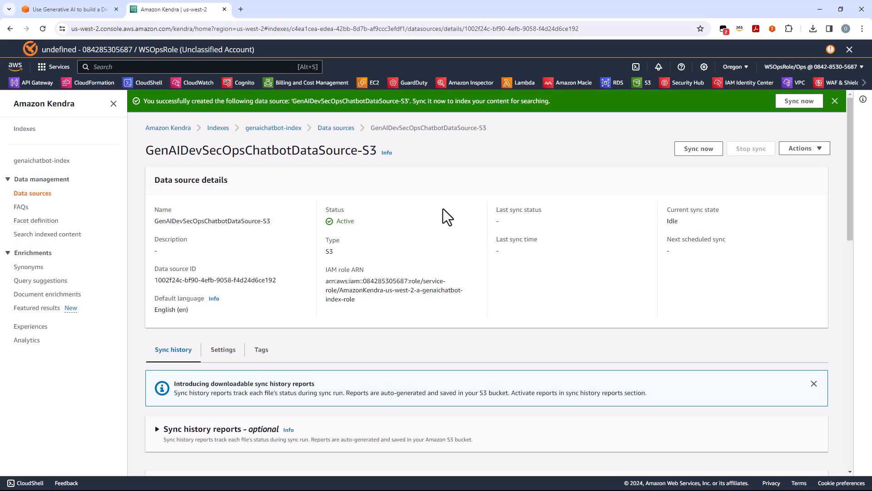
Step: Start syncing the GenAIDevSecOpsChatbotDataSource-S3 data source from its details page
scroll(559, 220, "down", 7)
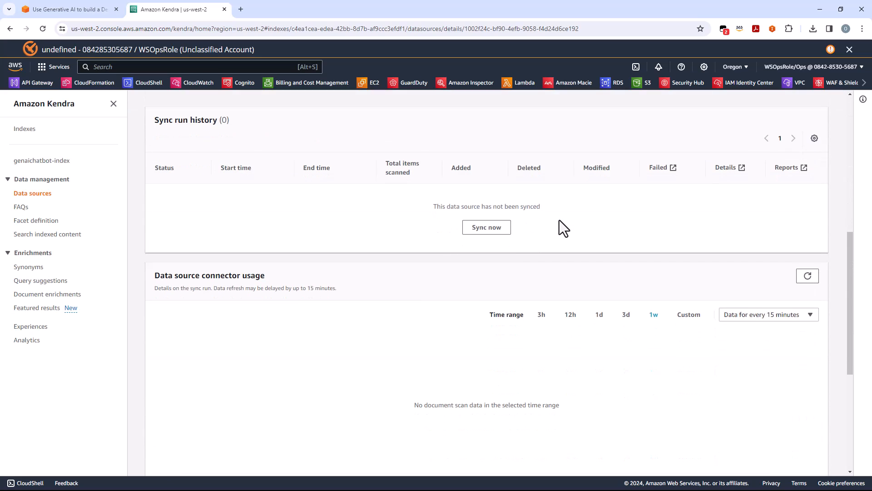
scroll(559, 220, "up", 10)
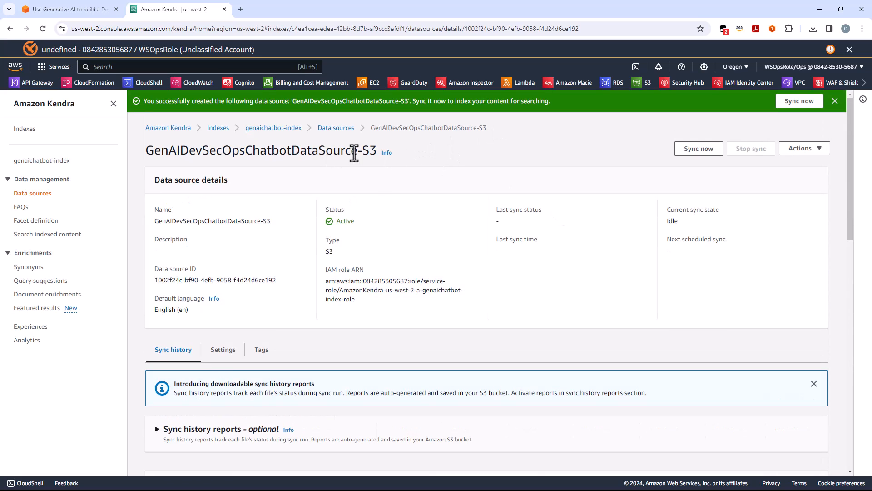
left_click(698, 152)
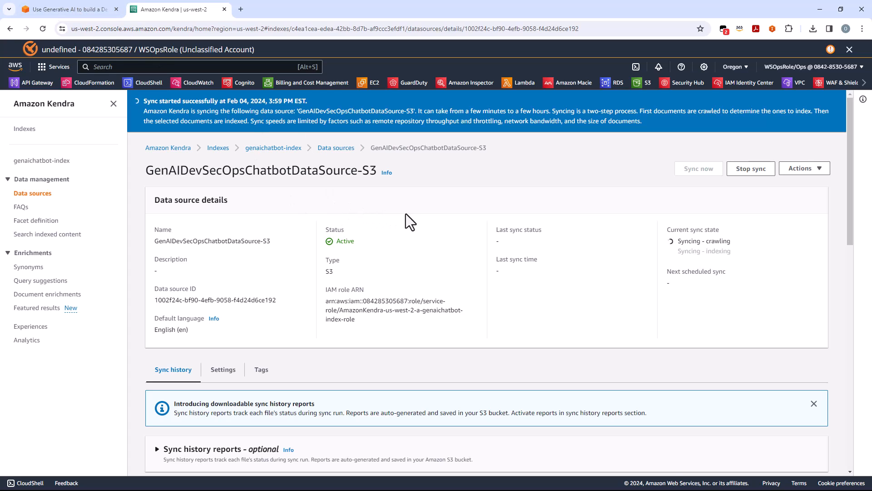
Step: Consult Module 3 in the workshop guide and open Amazon Bedrock in the AWS console by searching for "bedrock"
left_click(70, 10)
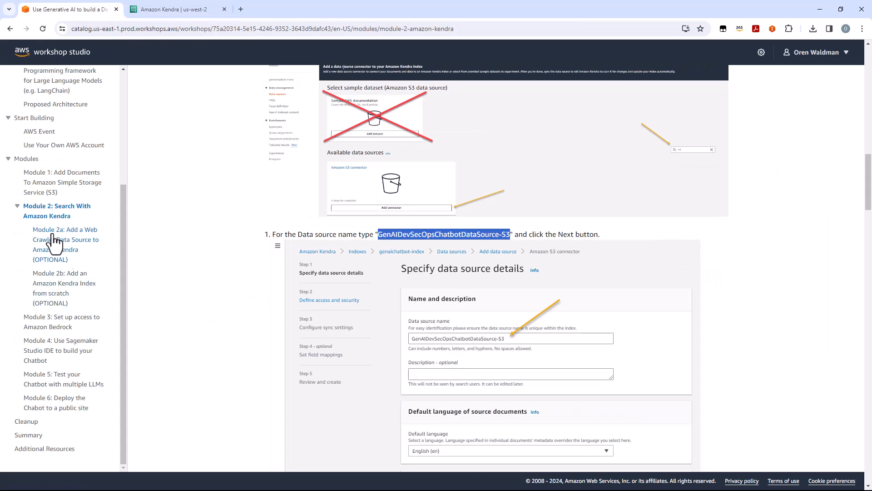
left_click(57, 326)
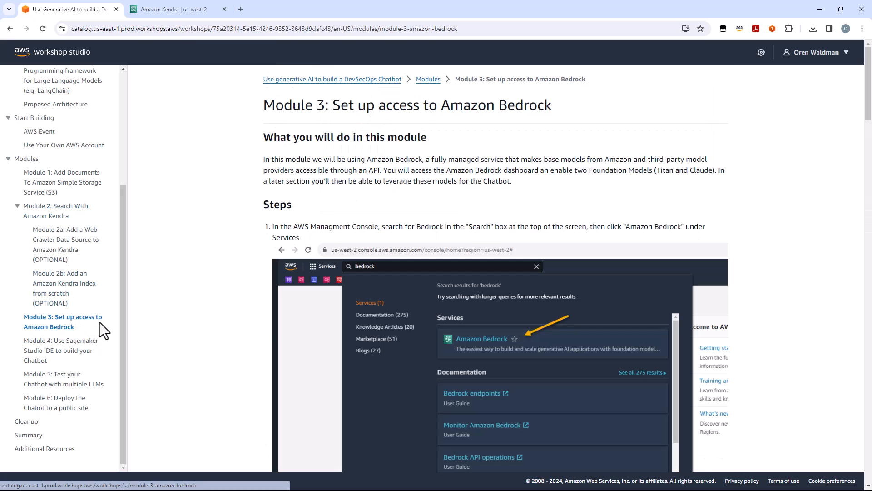
left_click(183, 12)
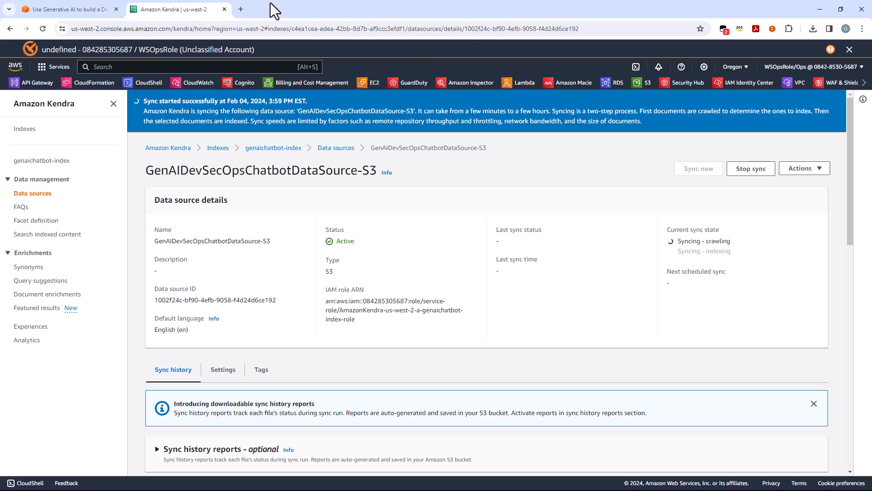
type("bedrock")
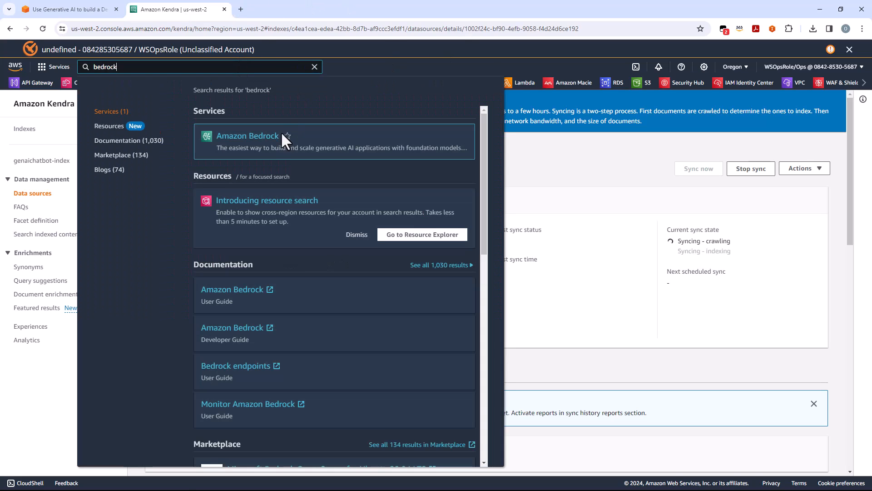
left_click(257, 136)
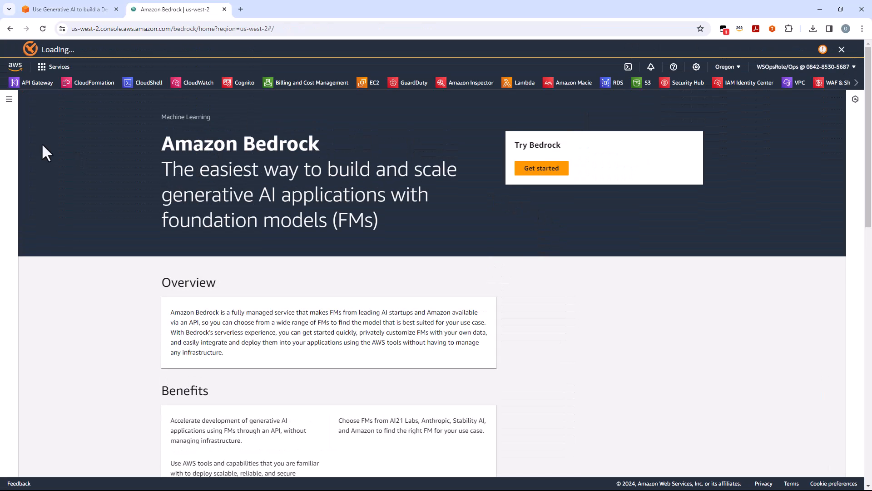
Step: Go to Bedrock's Model access page and open the model access request list for editing
left_click(9, 100)
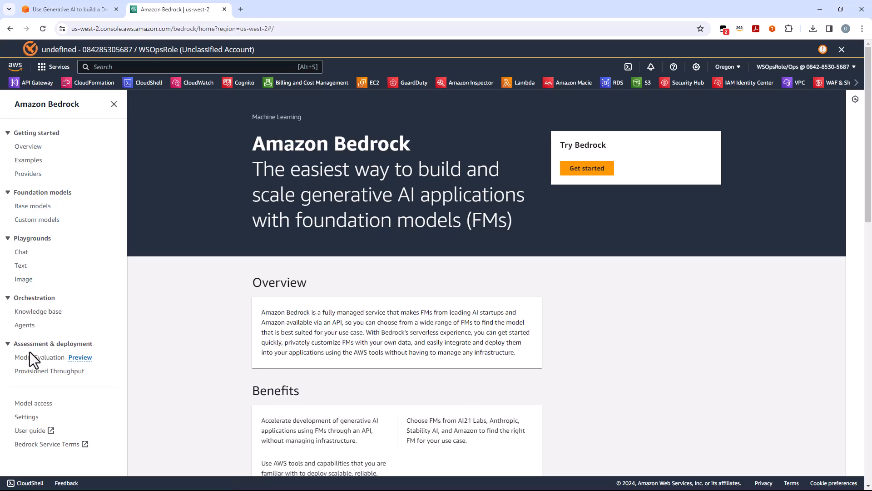
scroll(29, 363, "down", 3)
left_click(29, 404)
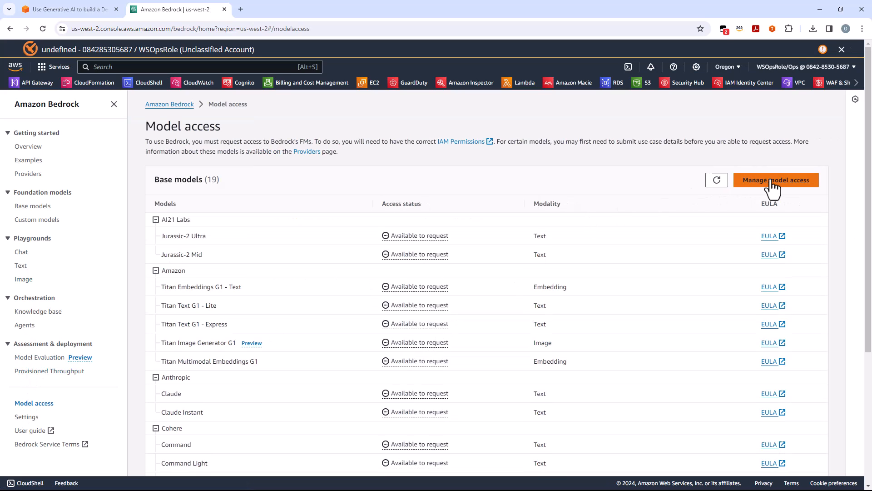
left_click(785, 182)
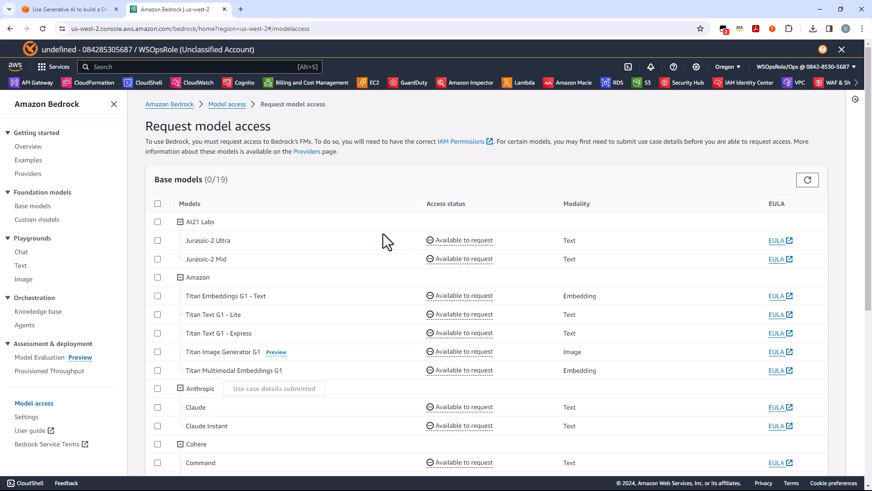
Step: Request Bedrock access to the Titan Text G1 - Express and Claude Instant models and check their access status
scroll(326, 241, "down", 2)
scroll(337, 198, "down", 1)
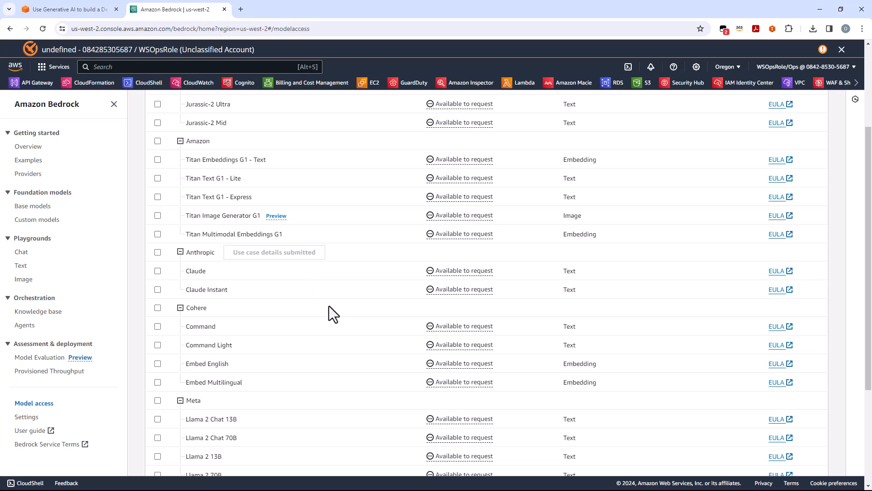
left_click(157, 197)
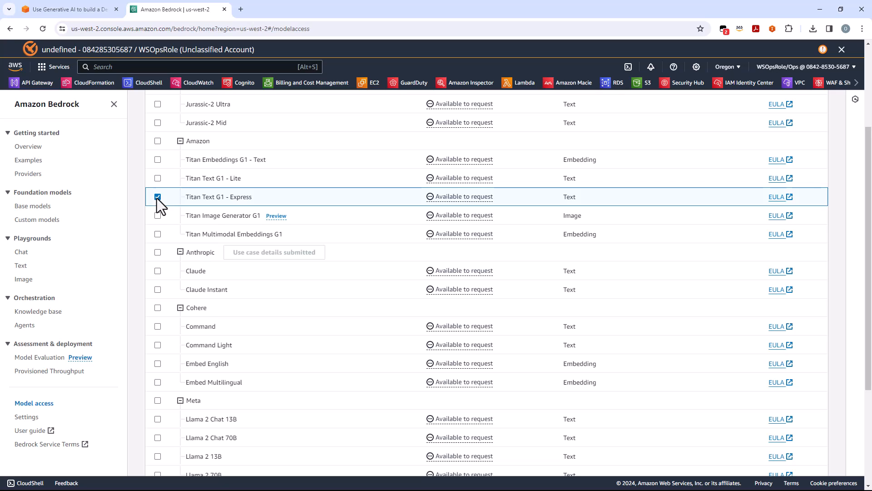
left_click(157, 289)
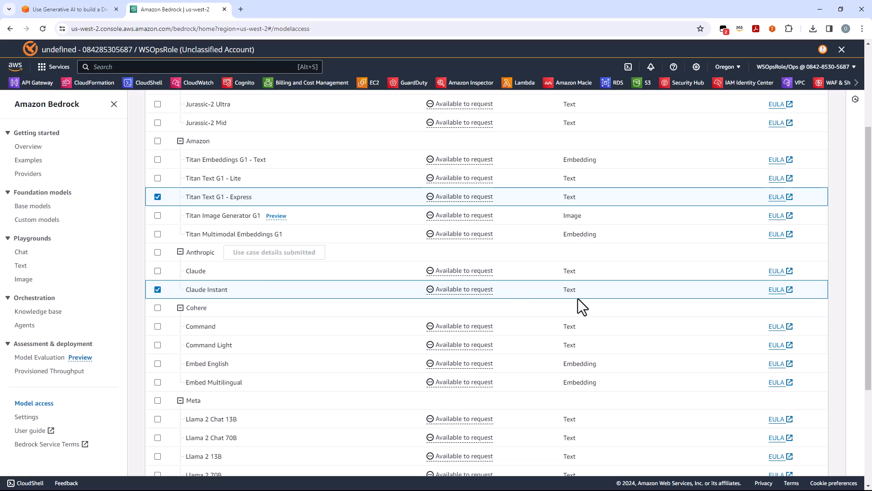
scroll(578, 299, "down", 3)
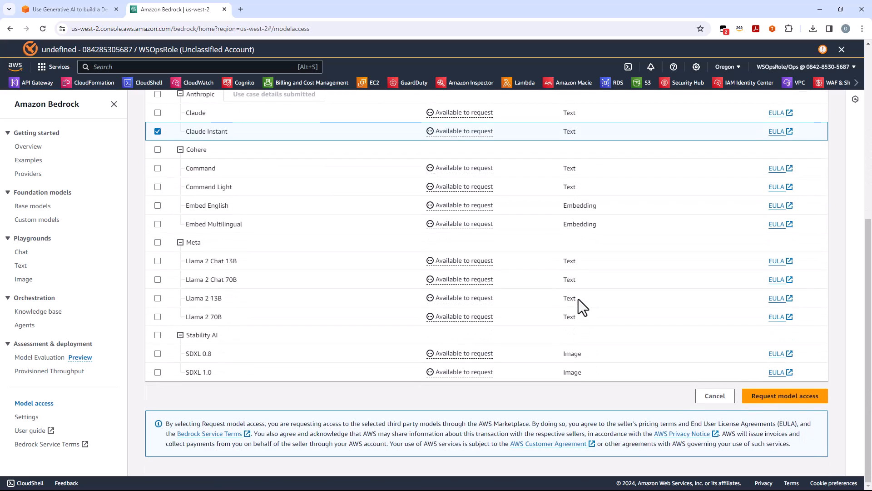
left_click(808, 397)
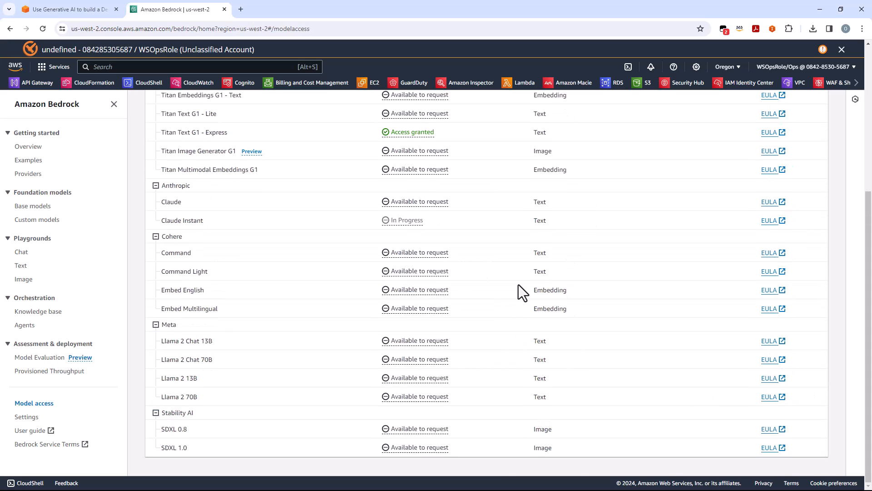
scroll(519, 285, "down", 4)
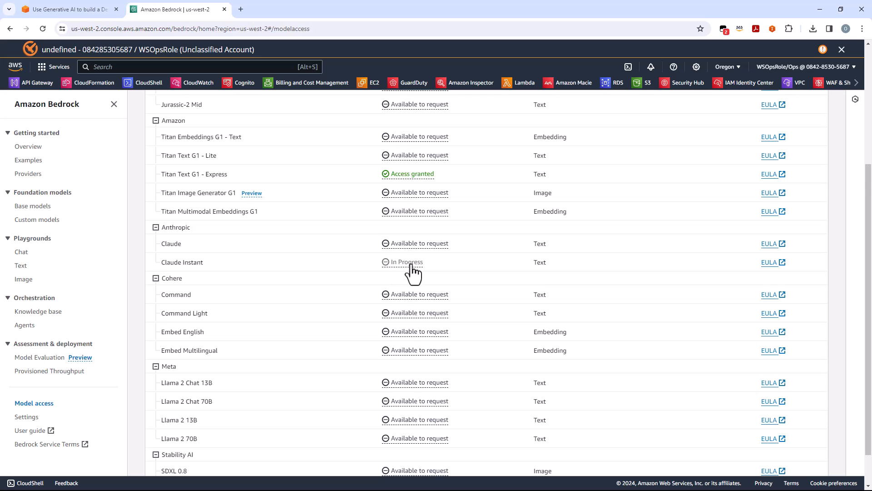
scroll(411, 264, "down", 1)
scroll(411, 264, "up", 5)
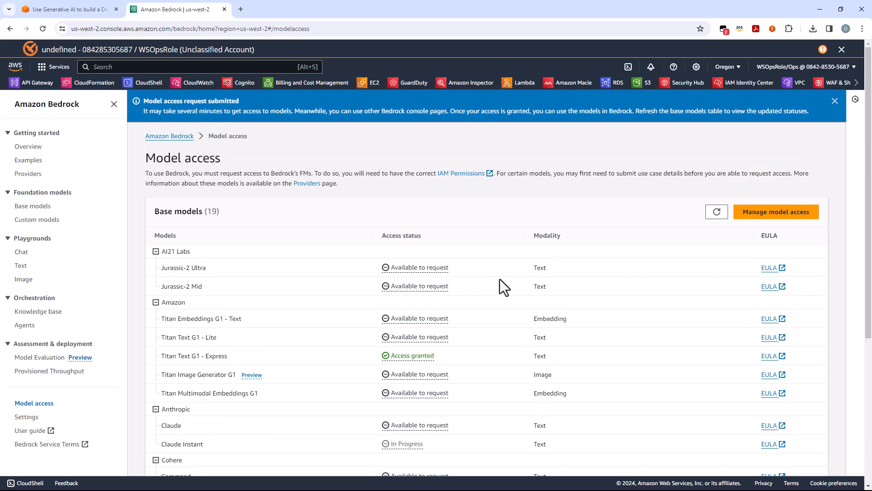
left_click(82, 9)
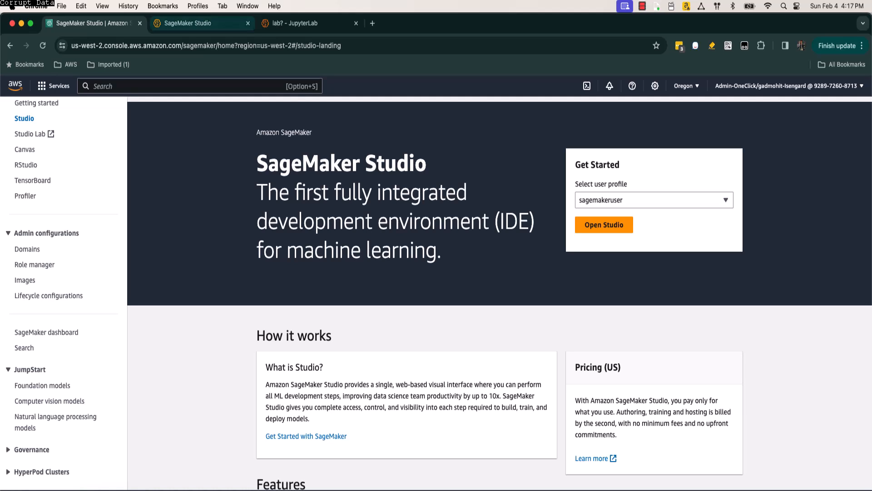
left_click(200, 23)
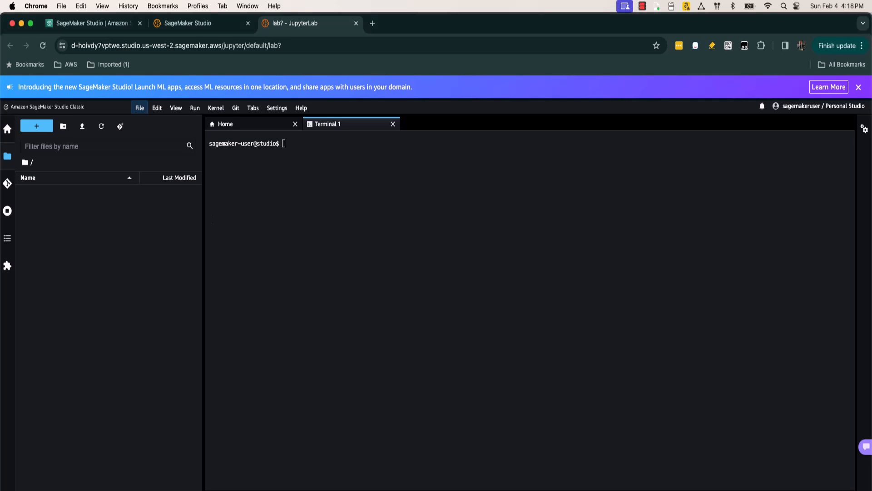
type("git clone https://github.com/aws-samples/generative-ai-to-build-a-devsecops-chatbot/")
key("Return")
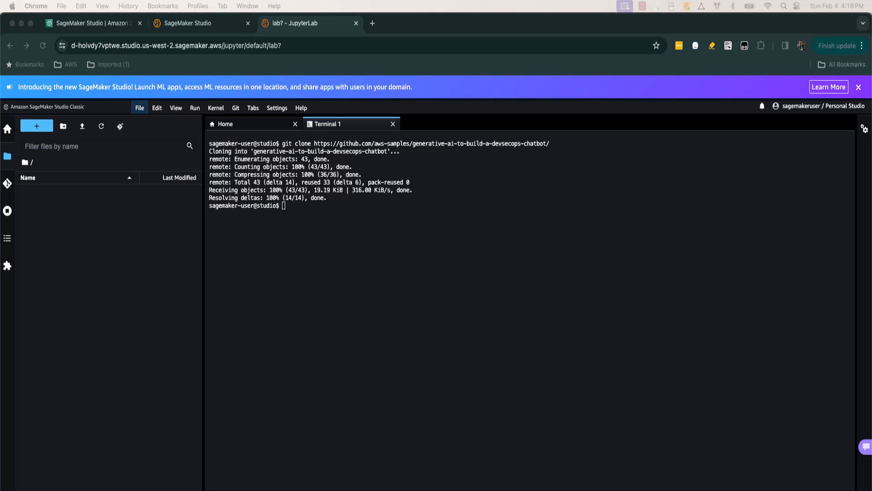
left_click(284, 206)
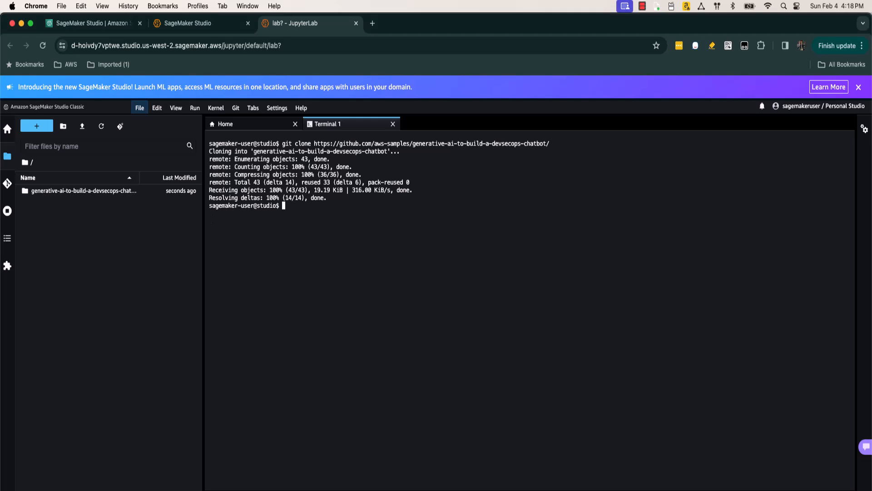
type("cd generative-ai-to-build-a-devsecops-chatbot")
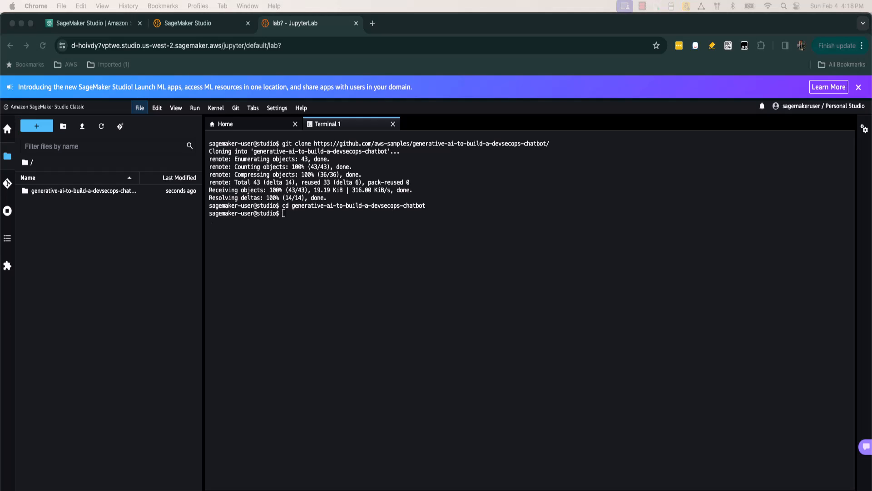
Step: Begin the environment variable command "export KENDRA_INDEX_ID=" at the terminal prompt, without running it
key("super+Tab")
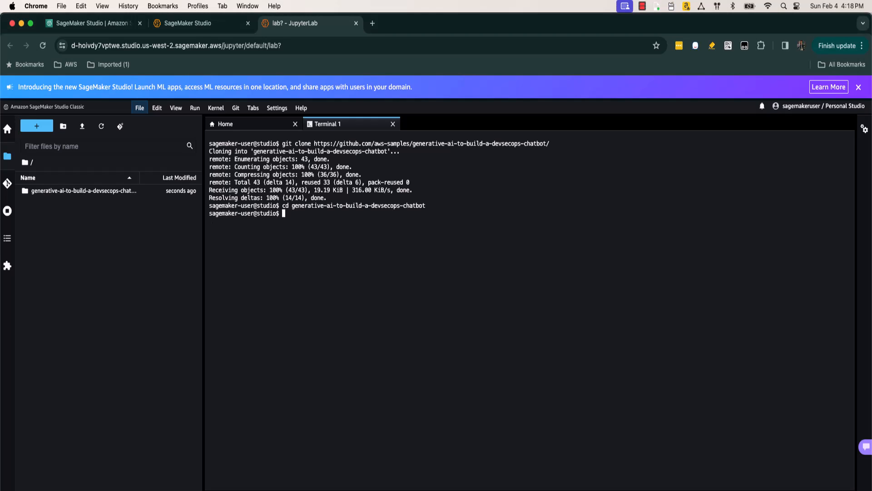
key("super+Tab")
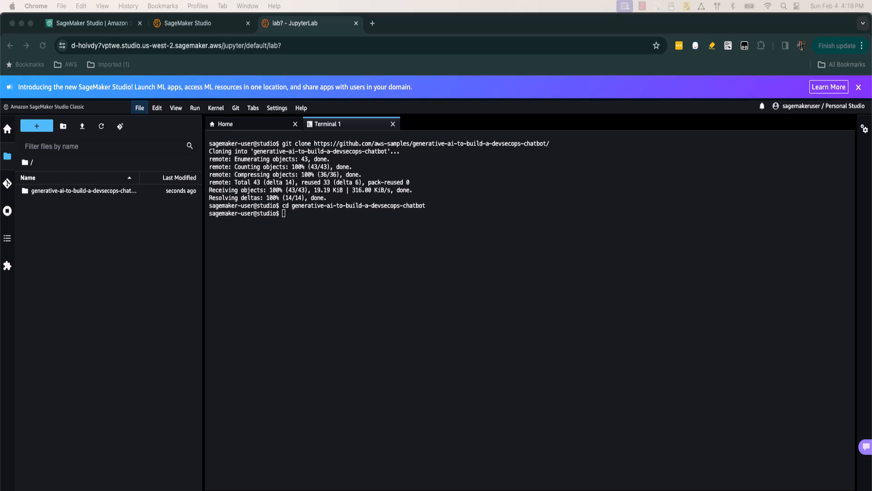
key("super+Tab")
type("expoe")
type("t KENDRA_INDEX_ID")
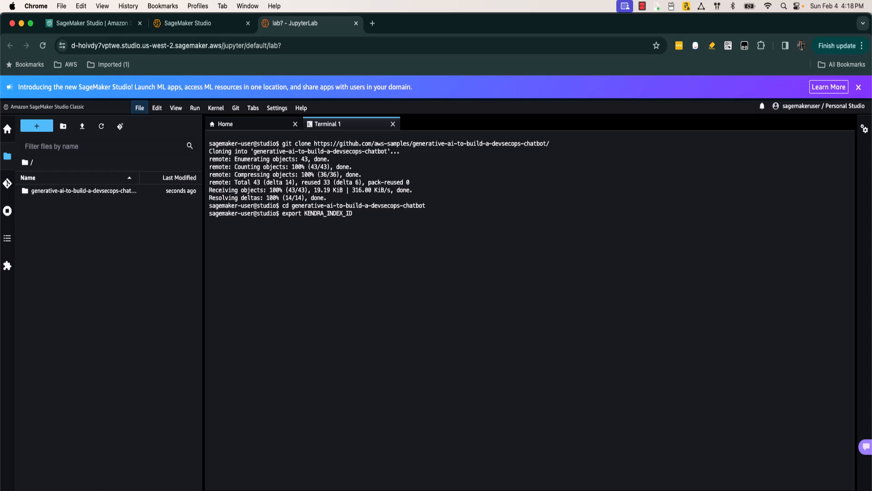
type("=")
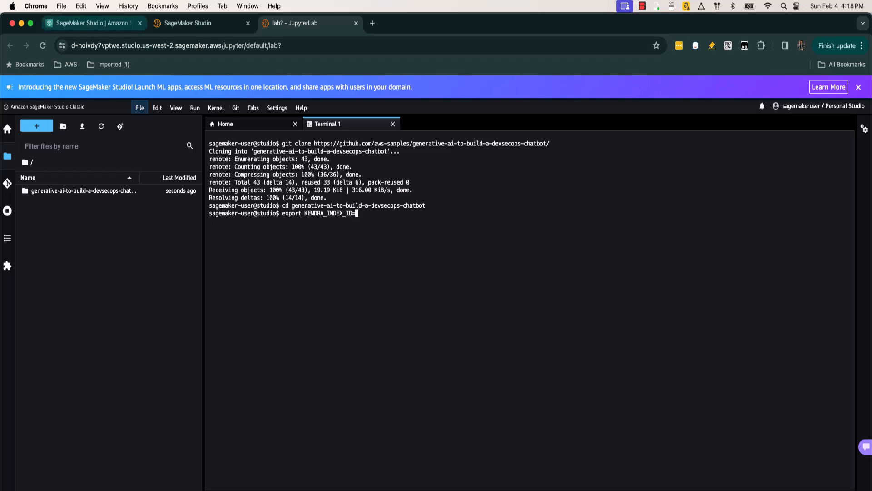
Step: Find Amazon Kendra in the AWS console, open genaichatbot-index and copy the Index ID from its index settings
left_click(94, 24)
type("Kendra")
key("Return")
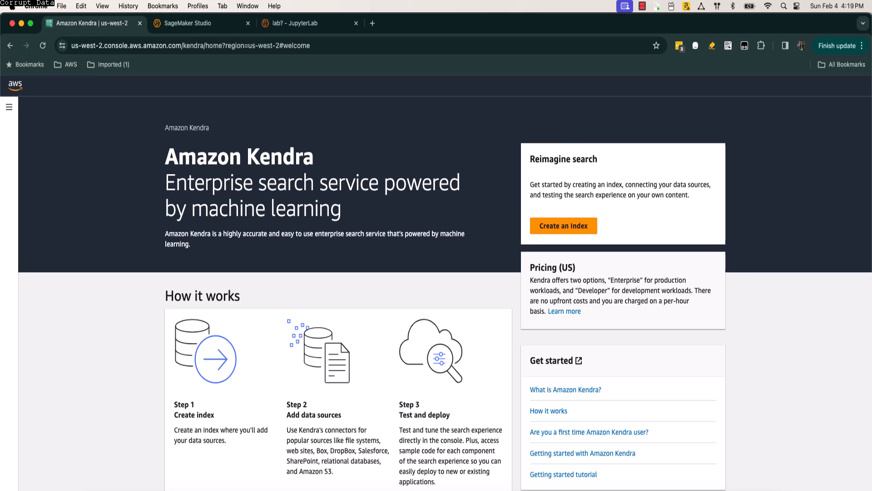
left_click(9, 107)
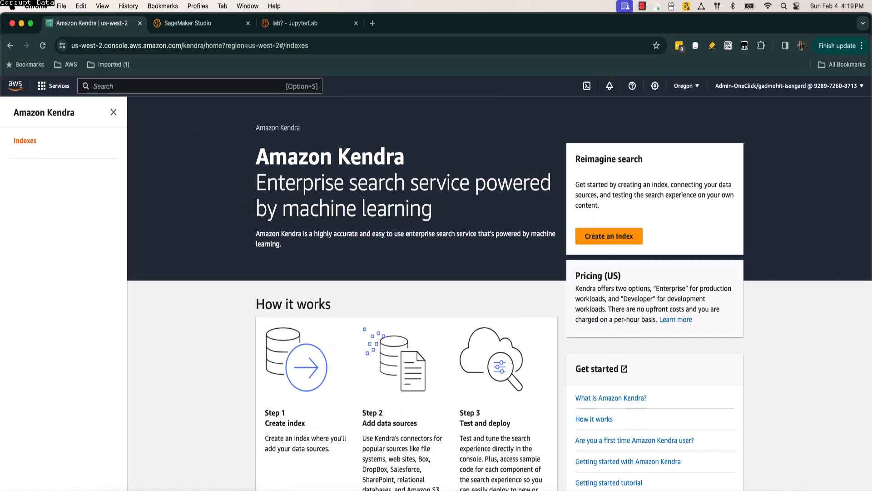
left_click(25, 140)
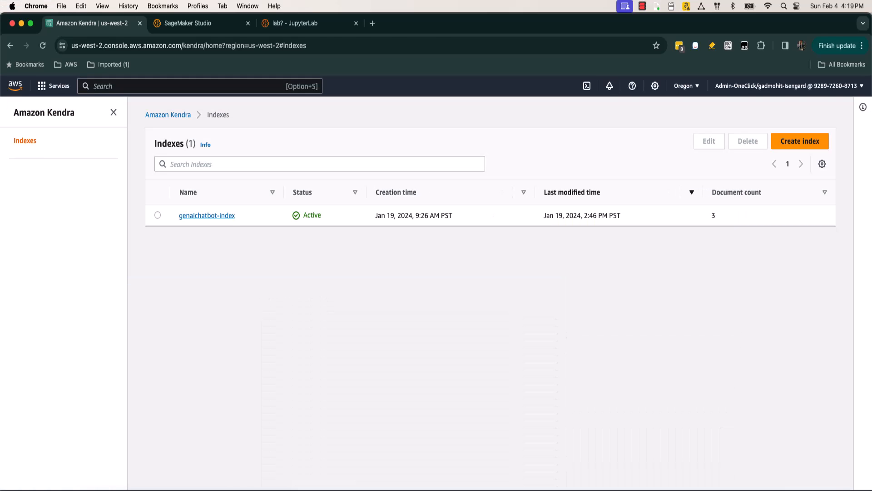
left_click(207, 215)
scroll(498, 293, "down", 5)
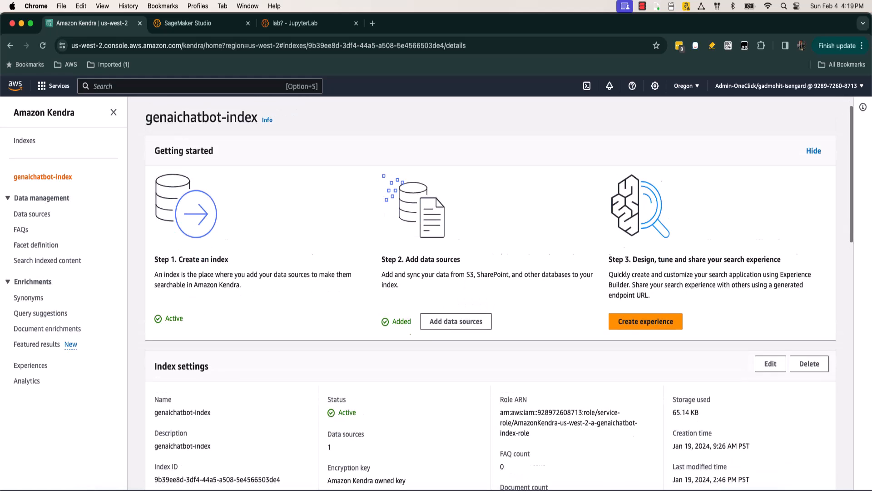
scroll(282, 379, "up", 1)
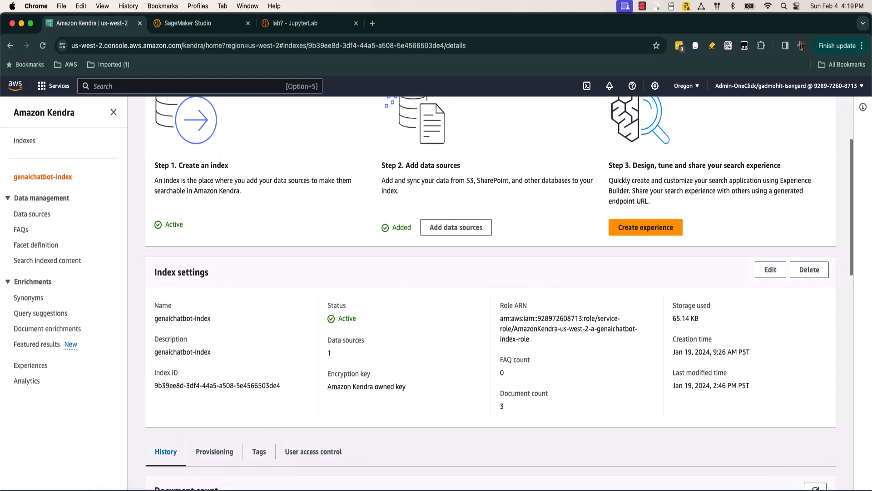
left_click_drag(280, 386, 154, 385)
key("super+c")
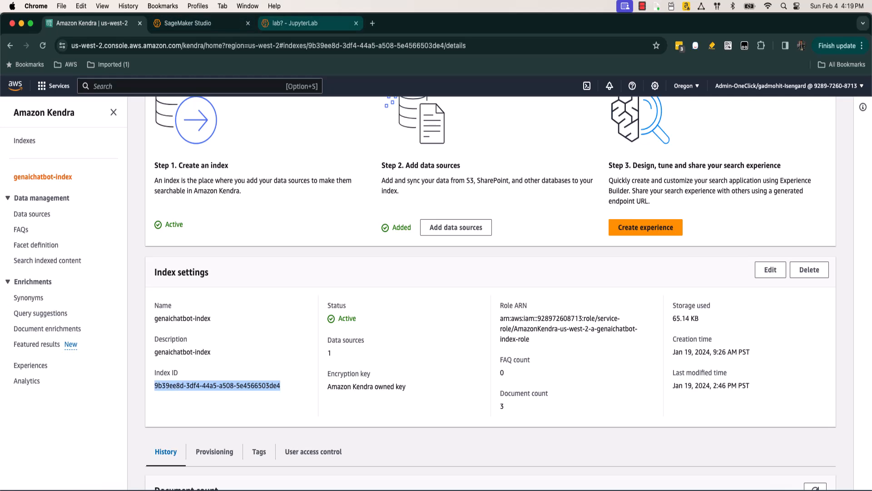
Step: Complete the KENDRA_INDEX_ID export in the JupyterLab terminal with the copied index ID and install the chatbot's Python dependencies
left_click(309, 23)
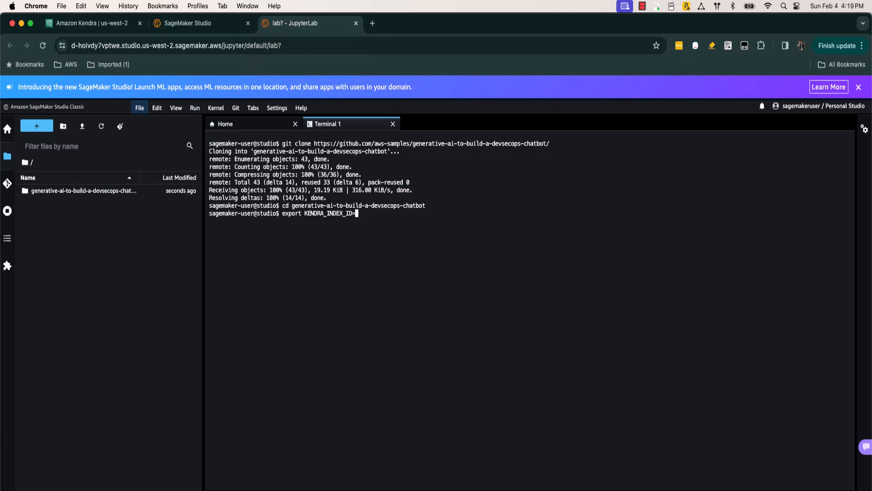
key("super+v")
key("Return")
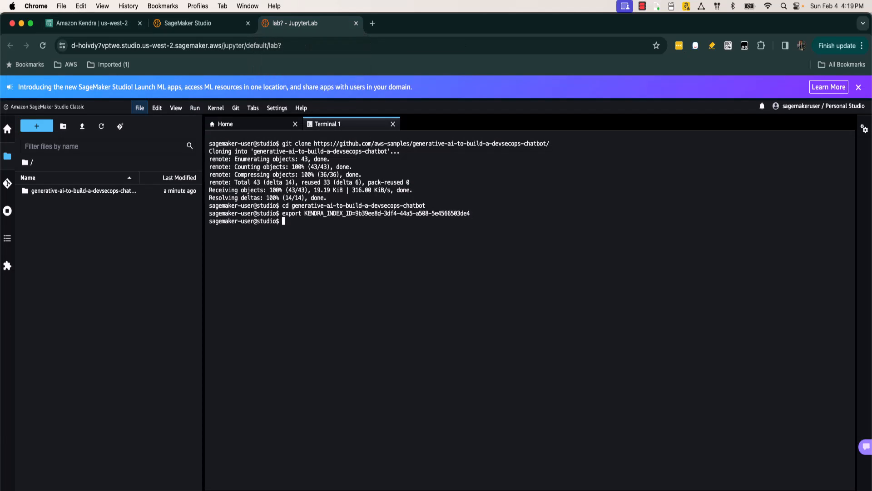
key("super+Tab")
type("pip install -r requirements.txt")
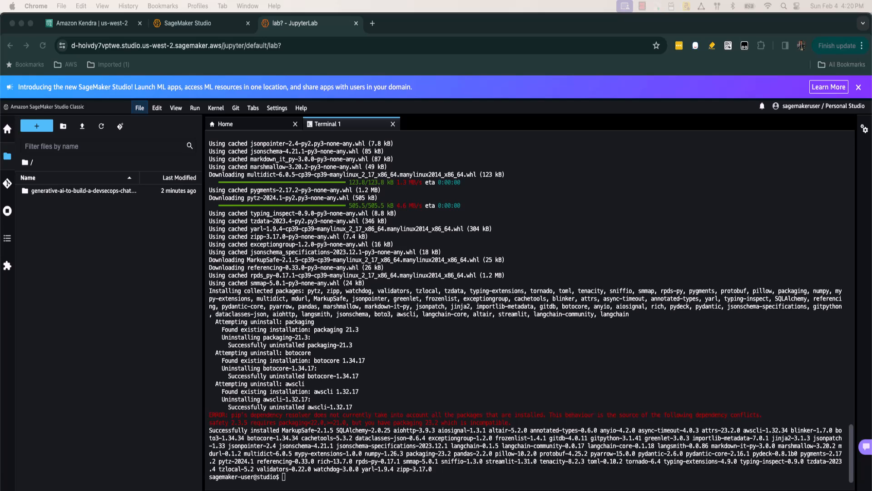
Step: Clear the terminal and launch the chatbot with "streamlit run app.py titan"
type("clear")
key("Return")
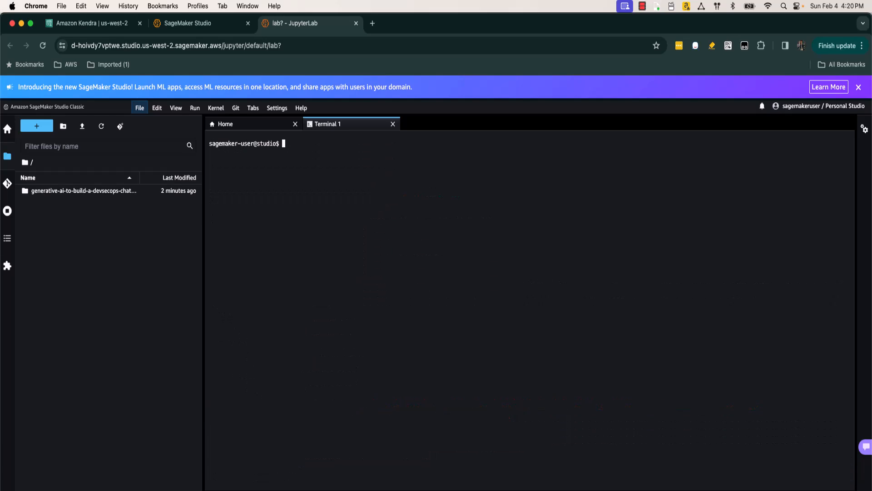
type("streamlit run app.py titan")
key("Return")
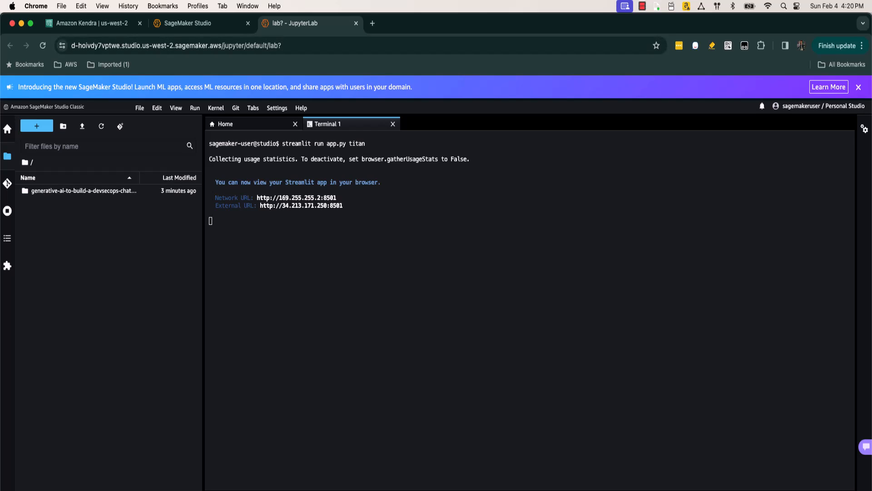
Step: Open the Streamlit app in a new browser tab using the JupyterLab URL with "lab?" replaced by "proxy/8501/"
left_click_drag(284, 45, 71, 46)
key("super+c")
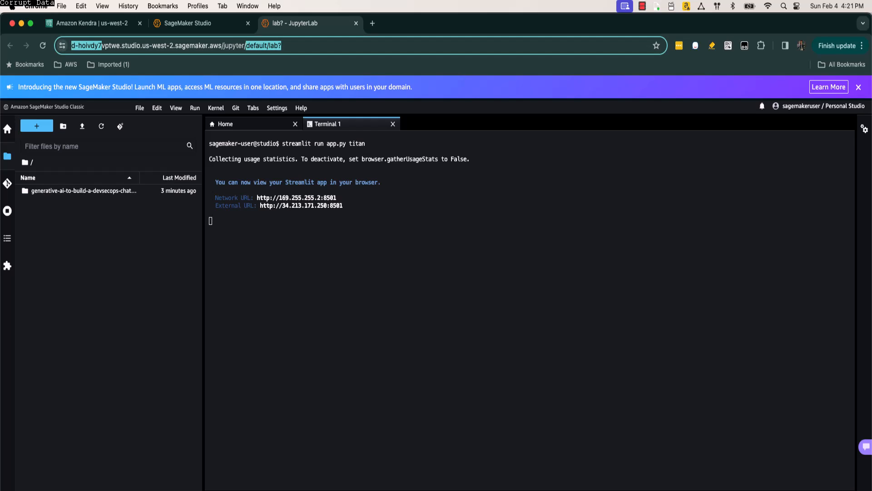
left_click(373, 23)
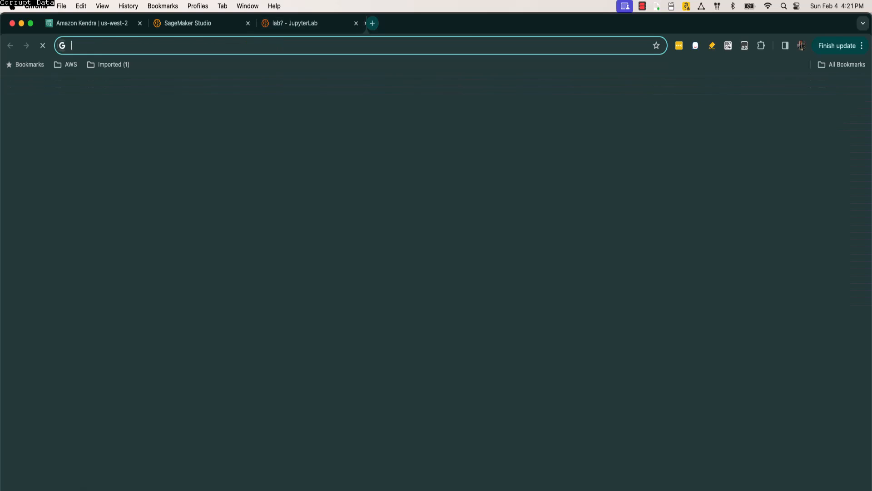
key("super+v")
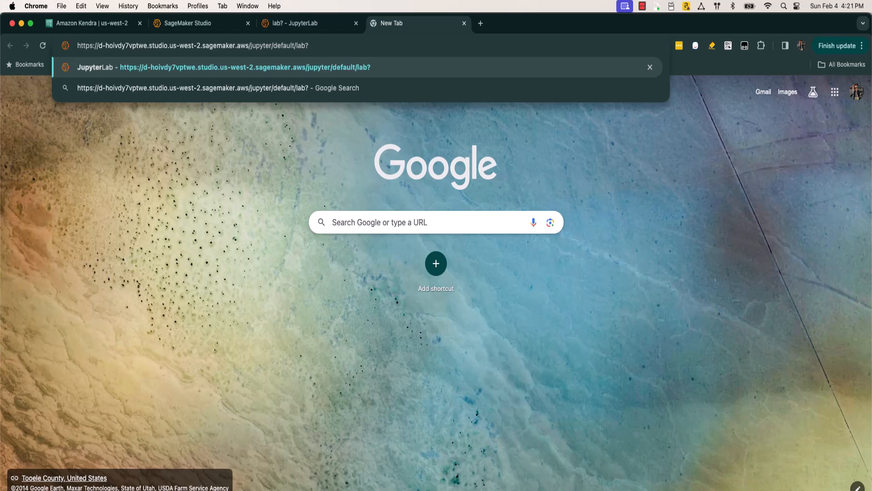
key("BackSpace")
key("BackSpace")
key("BackSpace")
key("BackSpace")
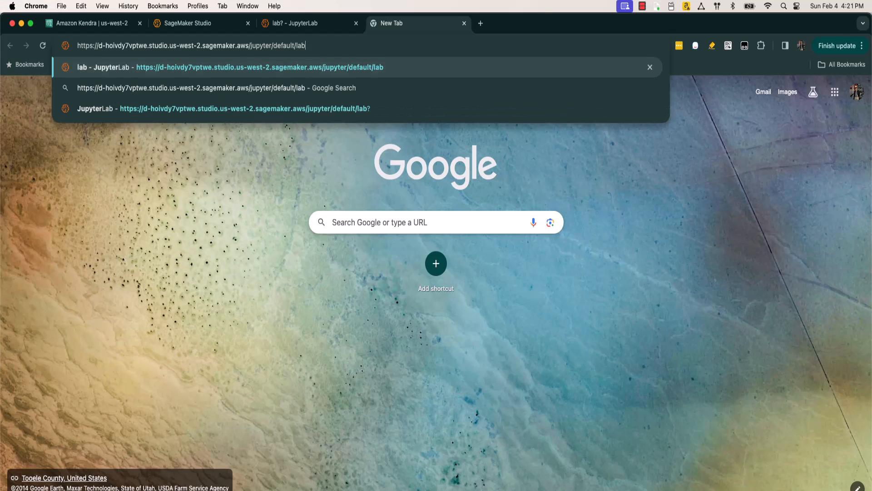
type("proxy")
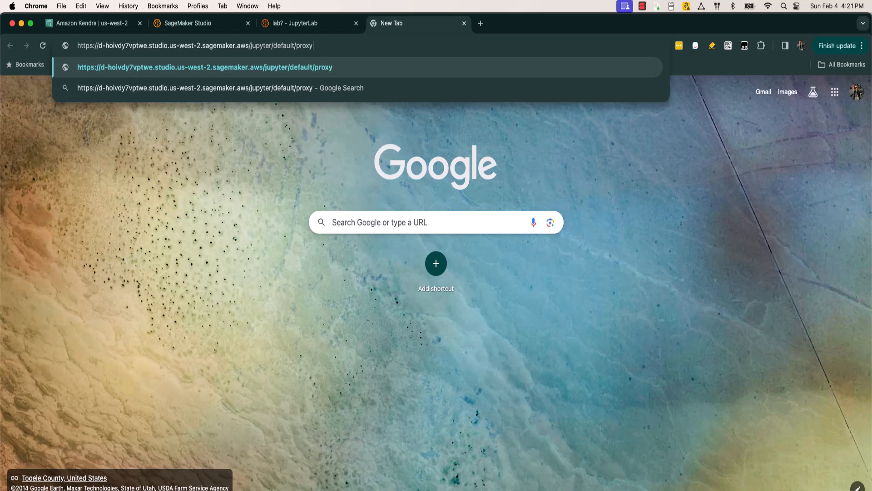
type("/8501")
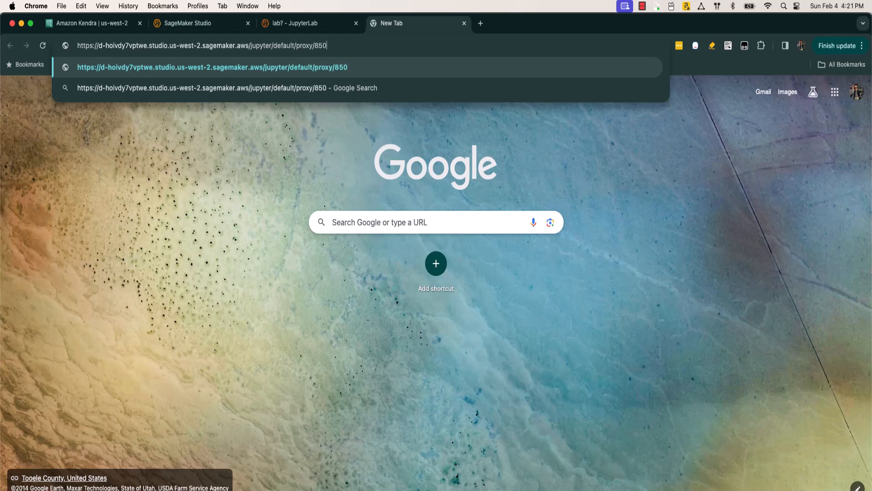
type("/")
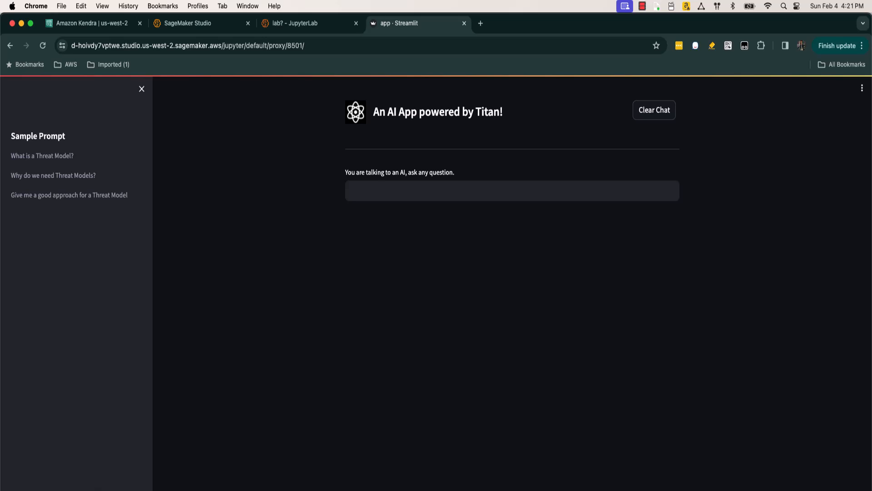
Step: Ask the Titan-powered chatbot "What is a Threat Model" and expand the sources of its answer
left_click(511, 191)
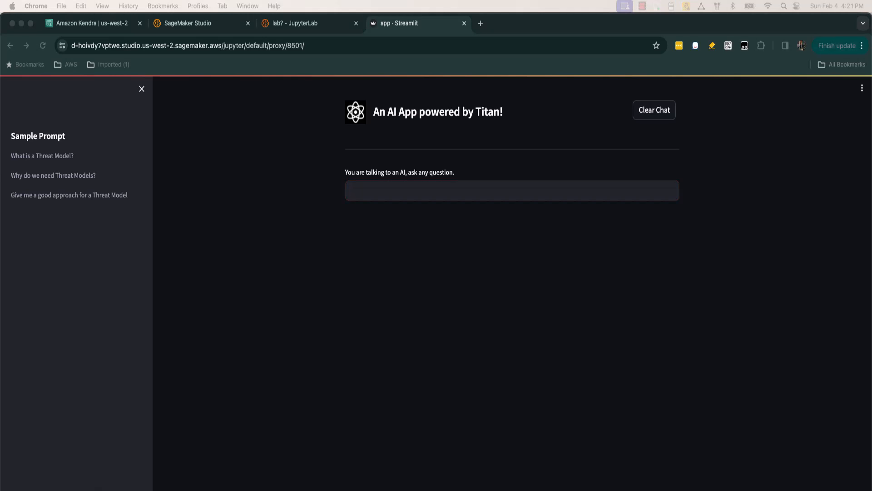
left_click(511, 191)
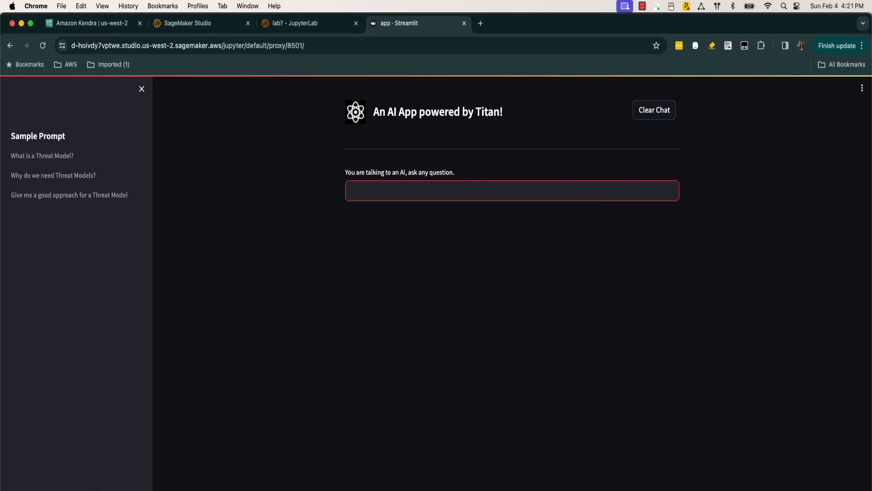
type("What is a Threat Model")
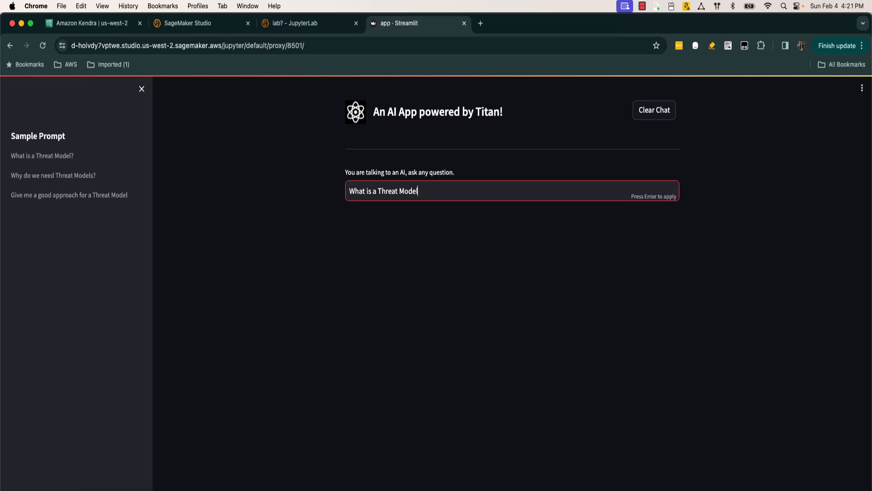
key("Return")
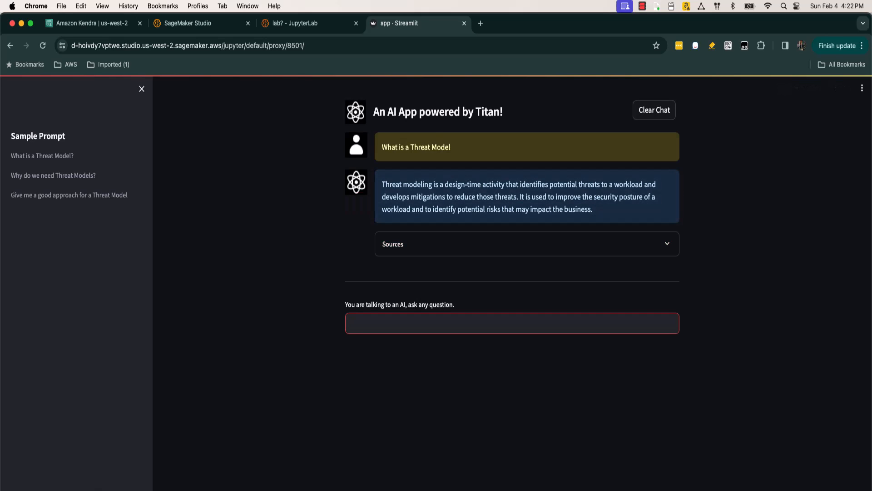
left_click(527, 244)
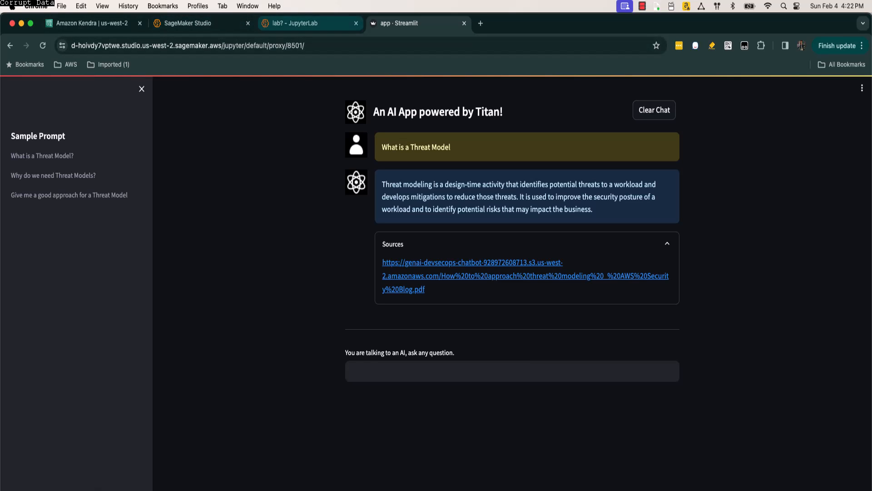
Step: Stop the running Streamlit app in the JupyterLab terminal, clear the screen and launch "streamlit run app.py claudeInstant"
left_click(300, 22)
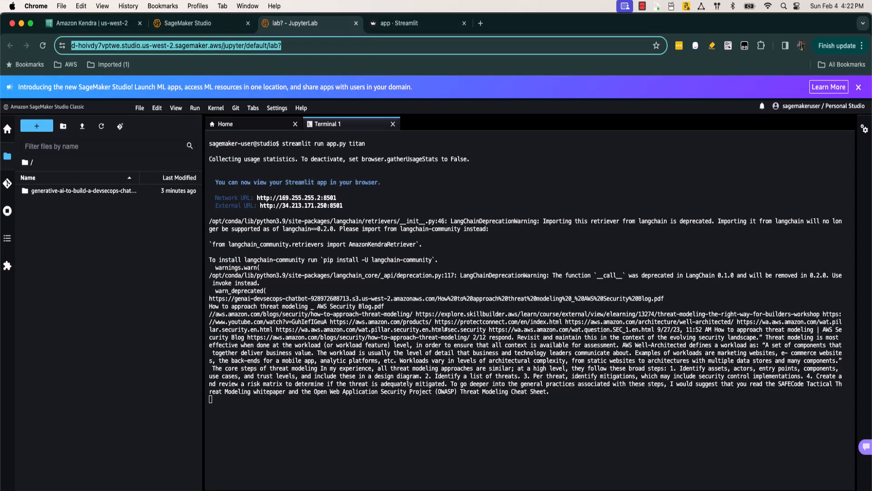
key("ctrl+c")
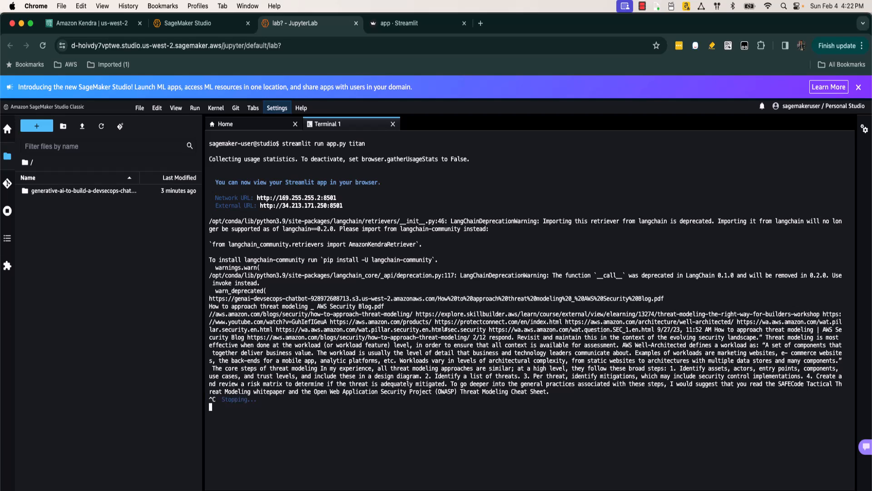
type("clear")
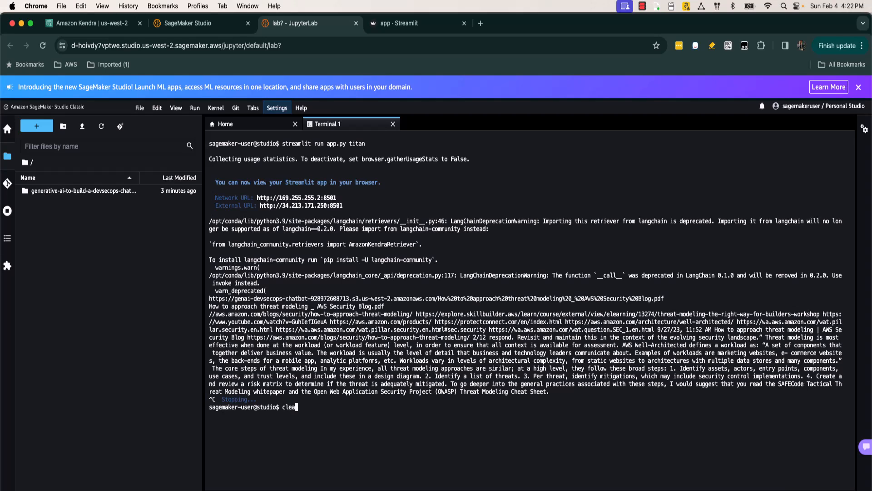
key("Return")
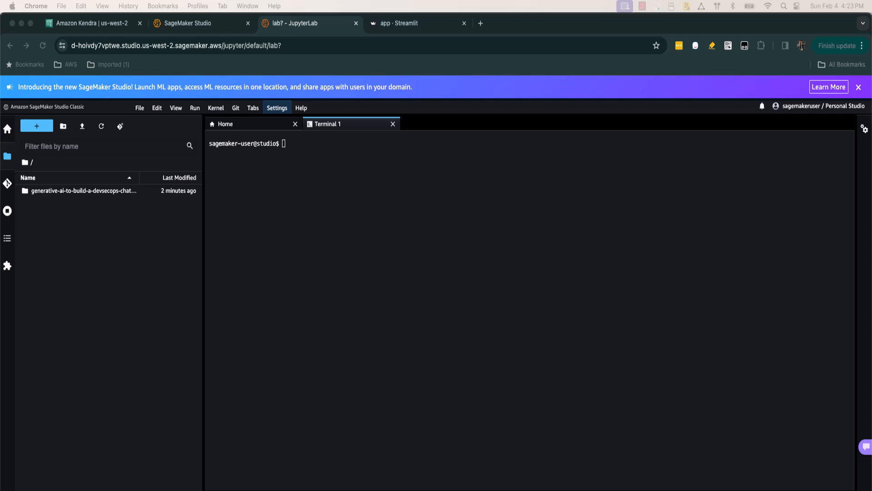
key("super+v")
key("Return")
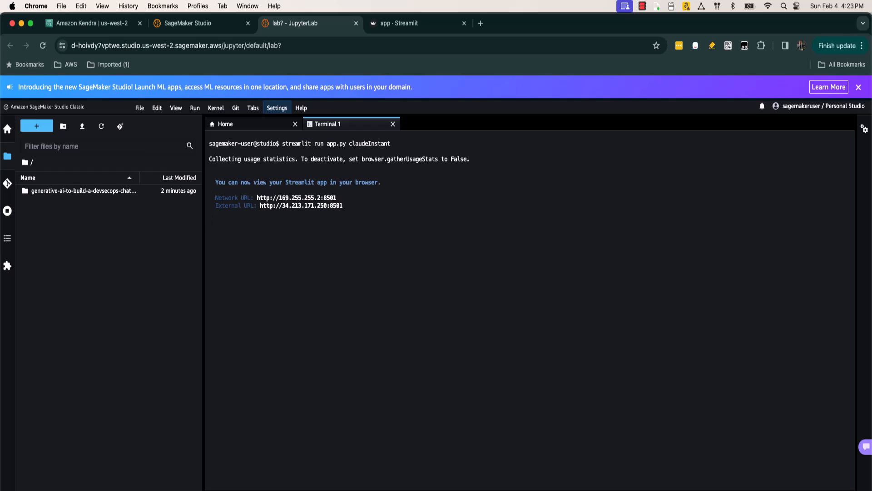
Step: Reload the Streamlit app, ask the Claude Instant chatbot "What is a Threat Model?" and expand the sources of its answer
left_click(399, 23)
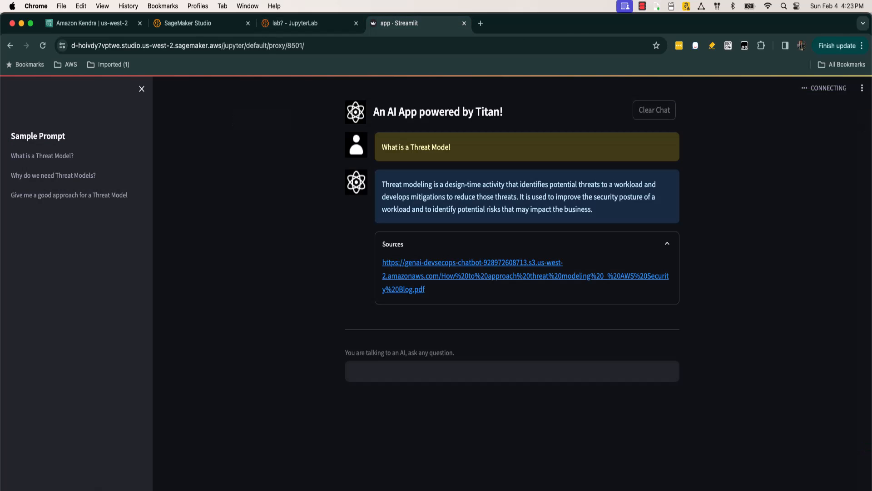
left_click(43, 45)
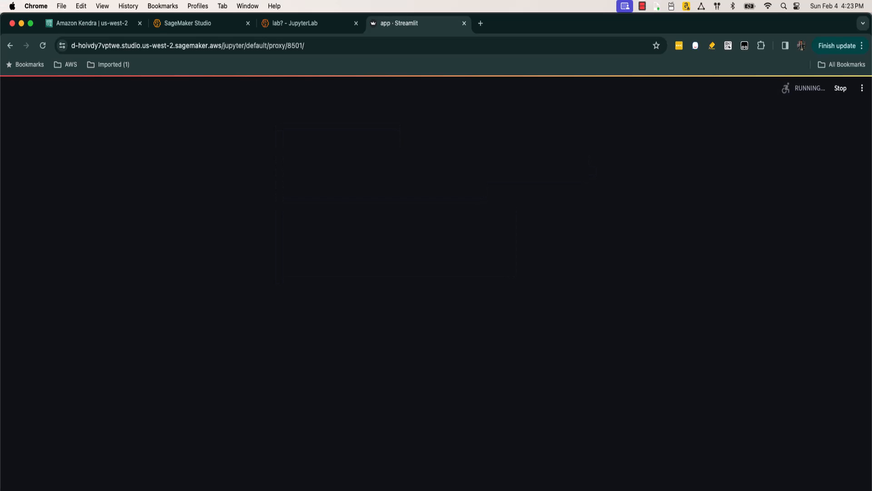
left_click(512, 190)
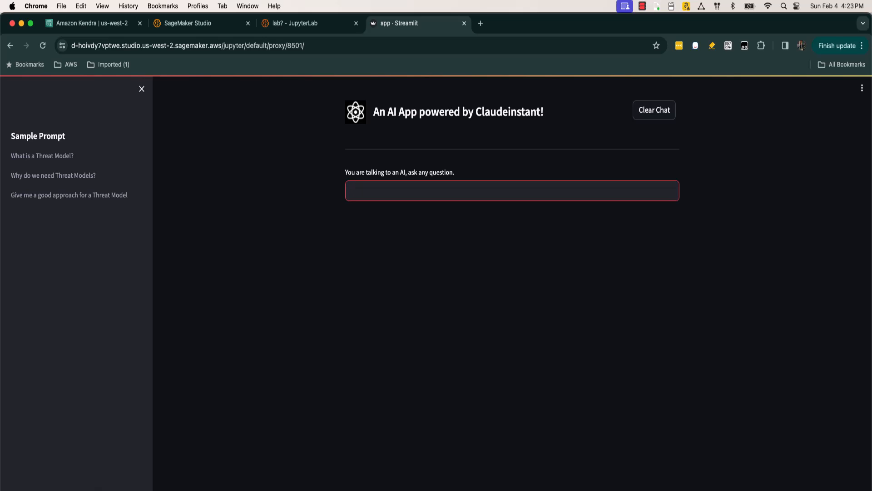
type("What is a Threar")
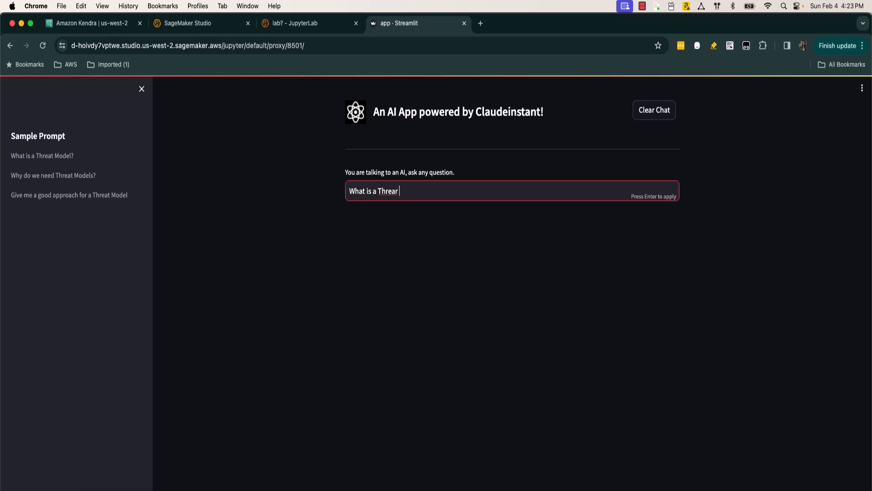
type("t Model?")
key("Return")
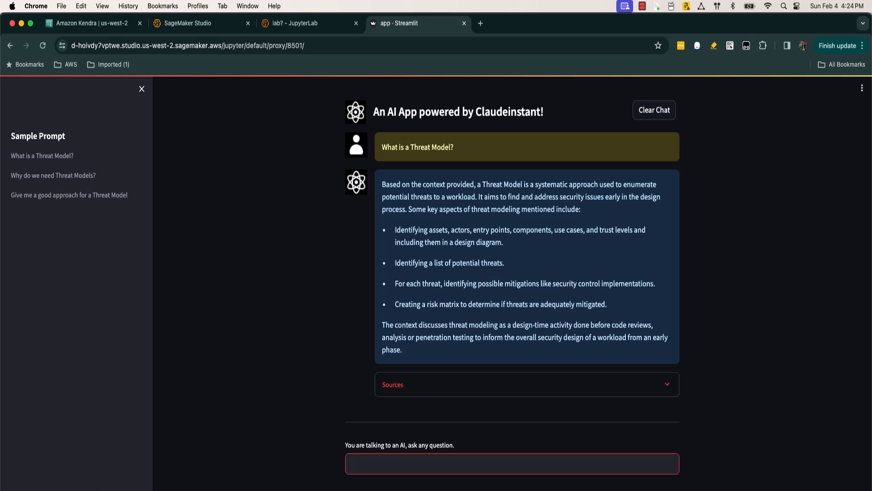
left_click(392, 384)
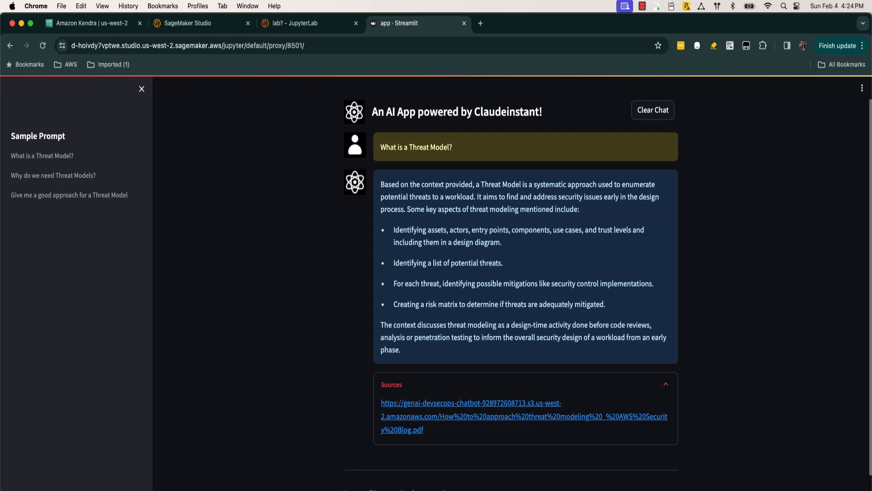
scroll(511, 294, "down", 1)
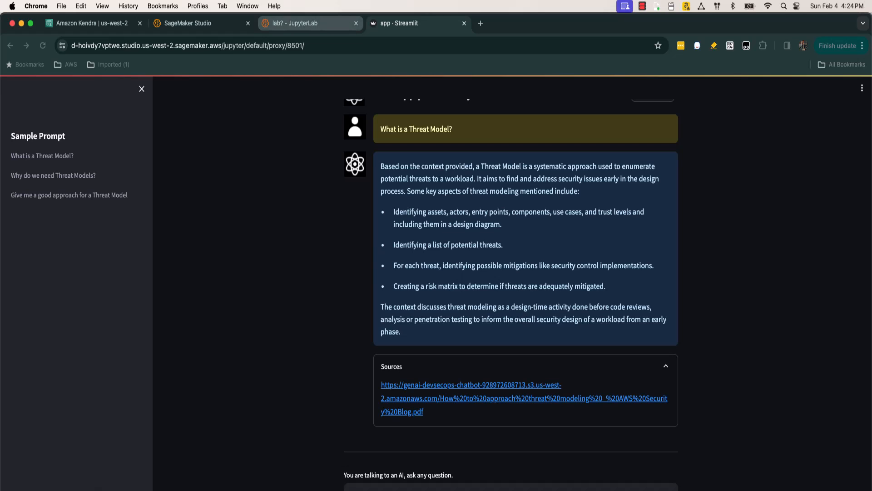
Step: Stop the Claude Instant app in the JupyterLab terminal, clear the screen and print the working directory with "pwd"
left_click(295, 22)
key("ctrl+c")
type("clear")
key("Return")
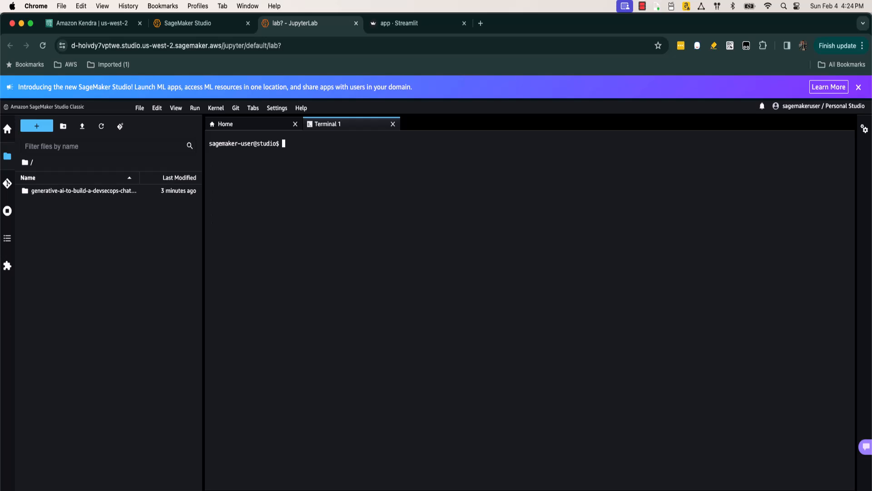
type("pwd")
key("Return")
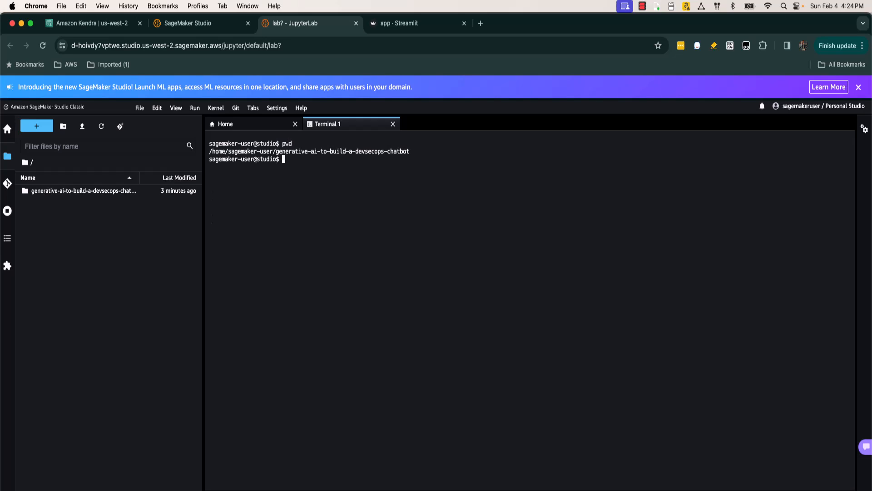
Step: Move up to the parent directory and zip the generative-ai-to-build-a-devsecops-chatbot folder
type("cd ..")
key("Return")
key("super+Tab")
key("super+v")
key("Return")
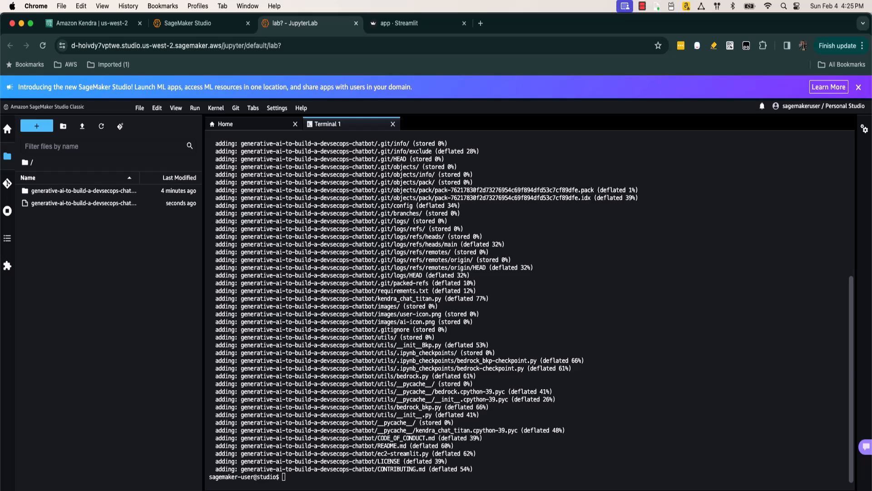
Step: Find S3 in the AWS console, open the non-logging genai-devsecops-chatbot bucket and copy its full name
left_click(91, 22)
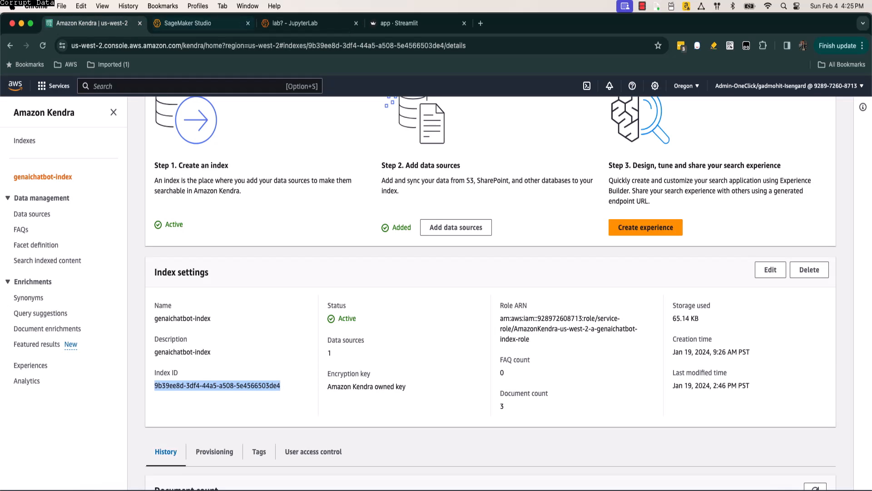
key("alt+s")
type("S3")
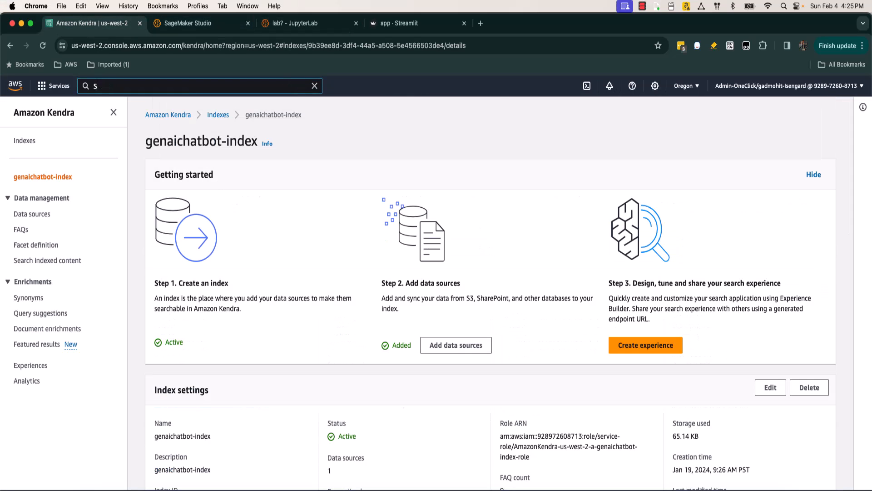
key("Return")
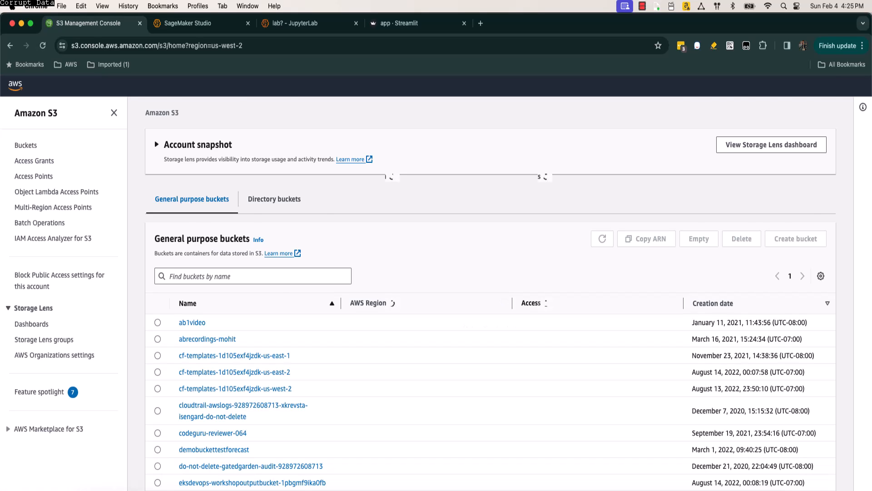
scroll(491, 318, "down", 5)
scroll(491, 318, "down", 1)
scroll(491, 318, "up", 1)
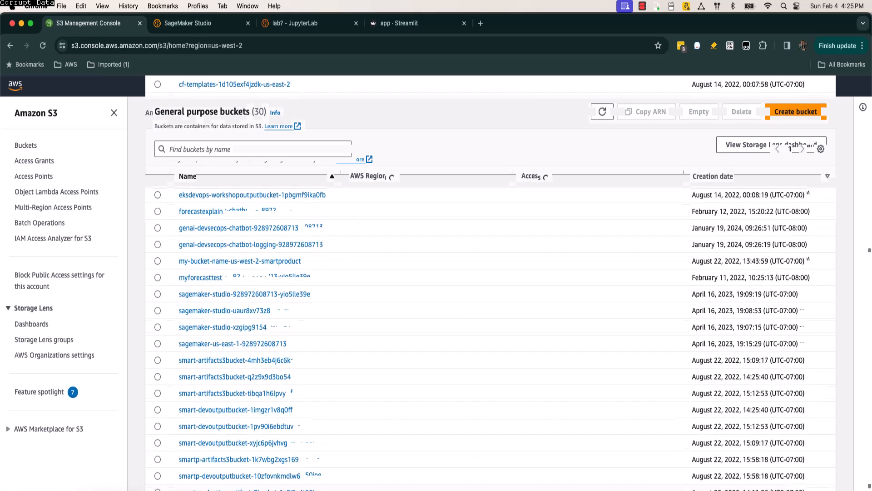
scroll(490, 318, "down", 1)
scroll(491, 318, "up", 2)
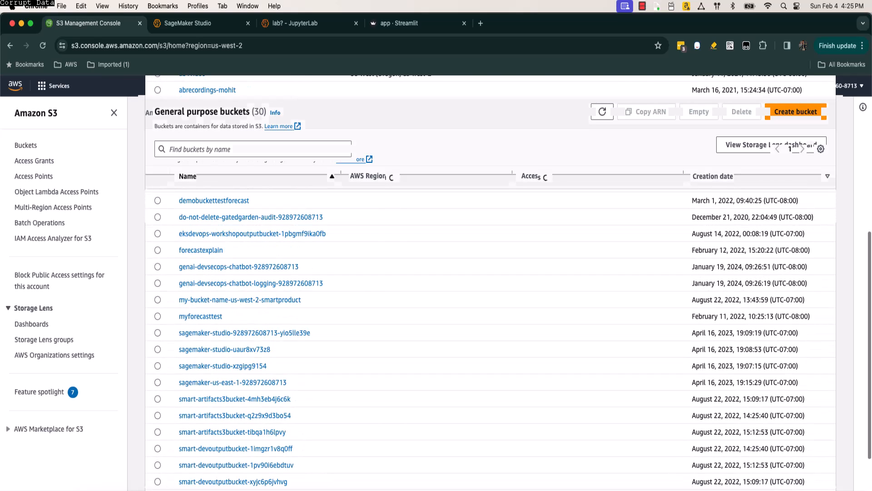
left_click(239, 267)
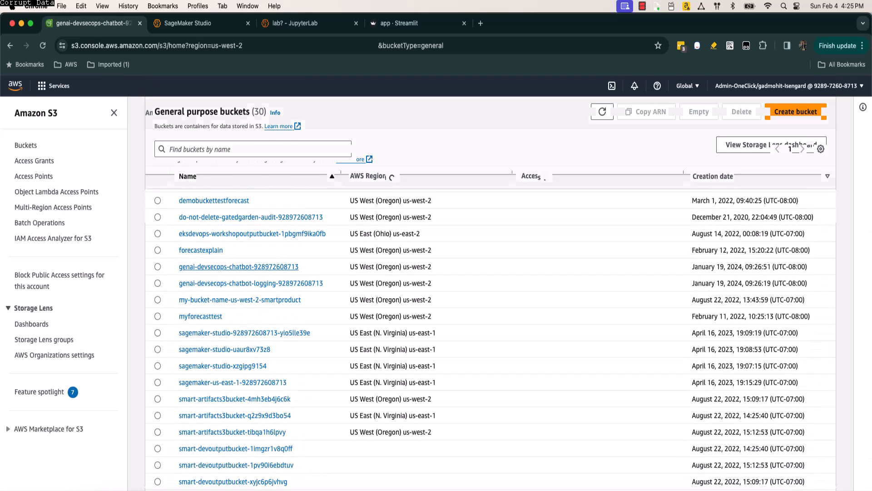
left_click_drag(385, 140, 144, 140)
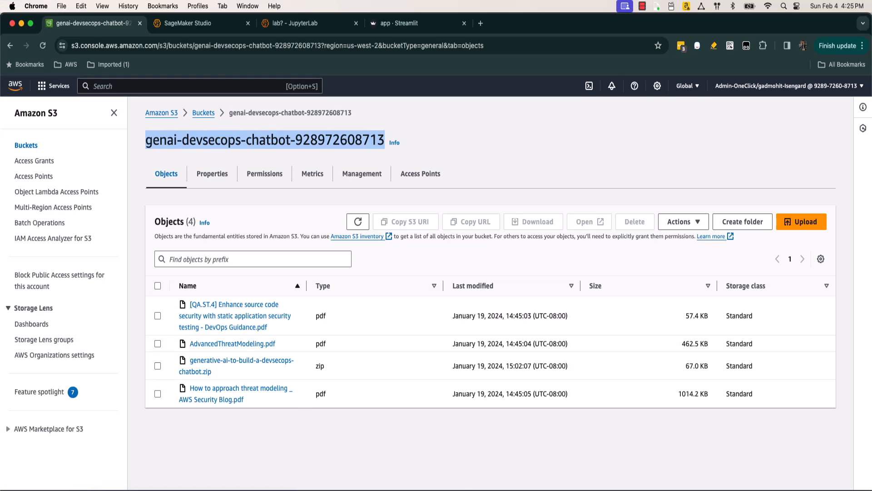
left_click(246, 490)
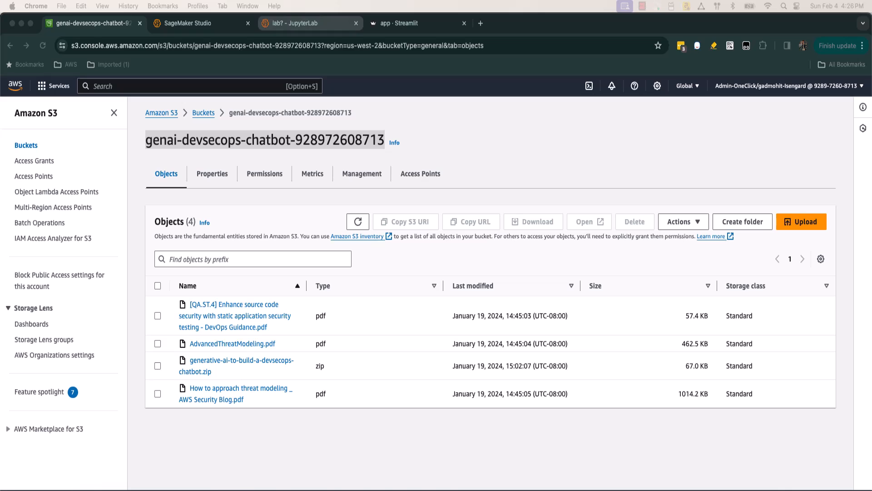
Step: Clear the JupyterLab terminal and upload generative-ai-to-build-a-devsecops-chatbot.zip to the genai-devsecops-chatbot bucket with "aws s3 cp"
left_click(304, 24)
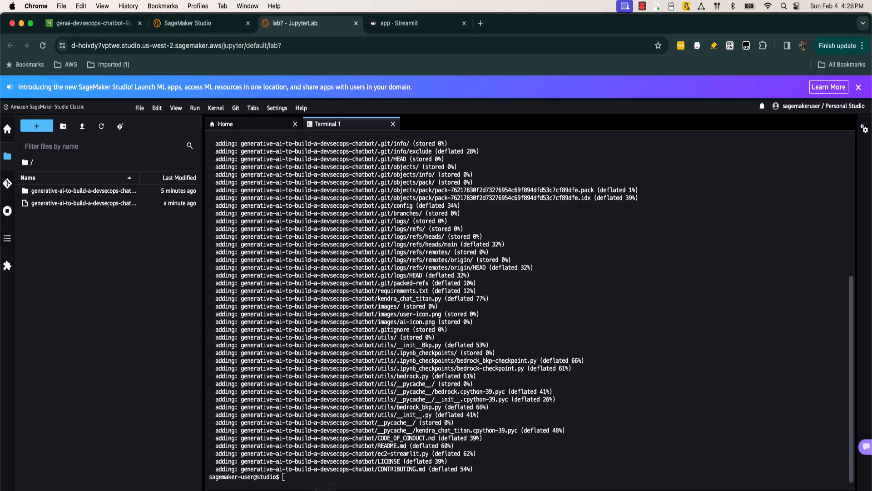
type("clear")
key("Return")
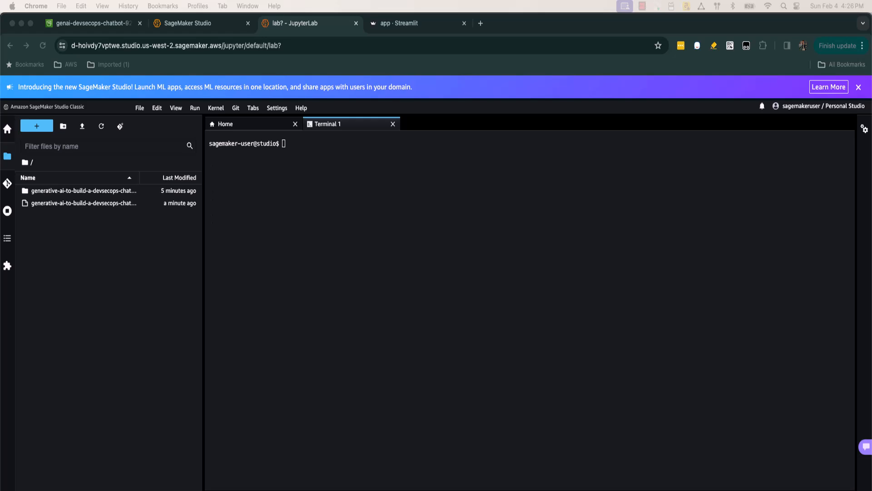
key("super+v")
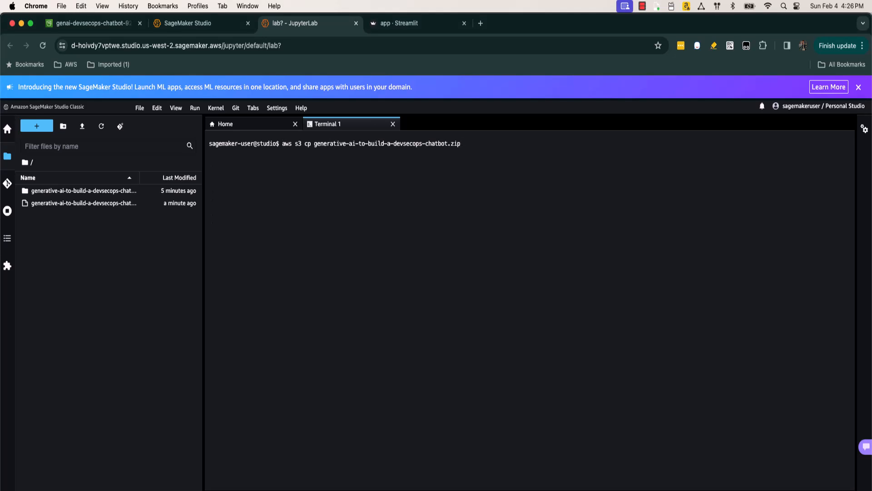
type("s3://")
left_click(208, 489)
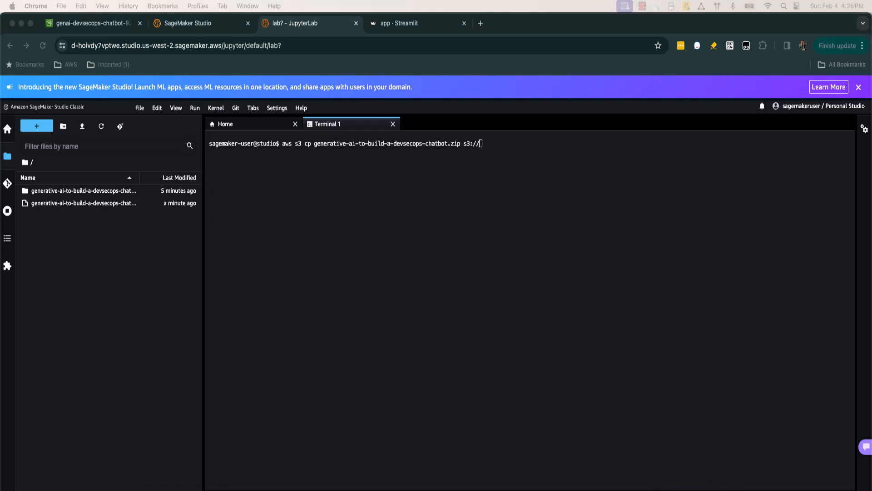
key("super+Tab")
key("super+v")
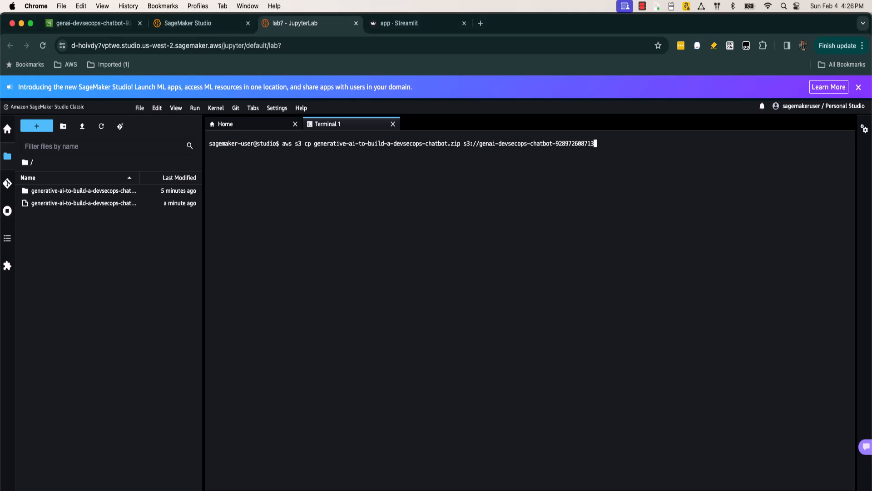
key("super+Tab")
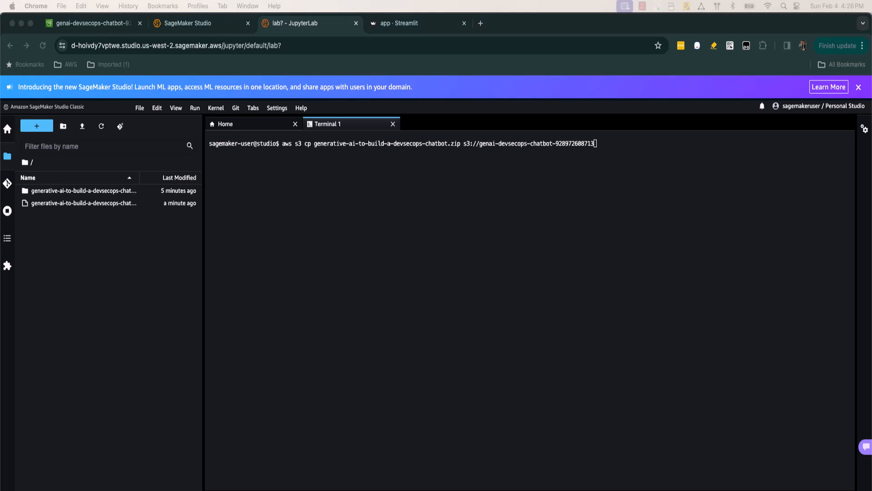
key("super+Tab")
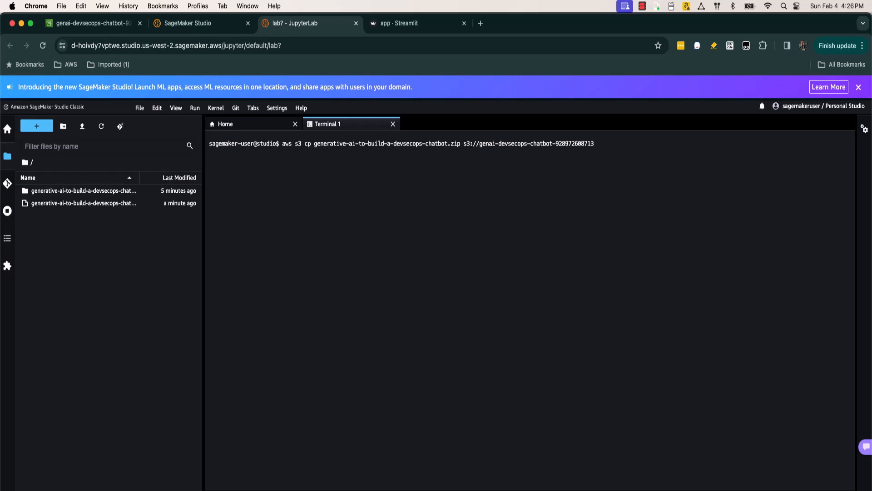
key("Return")
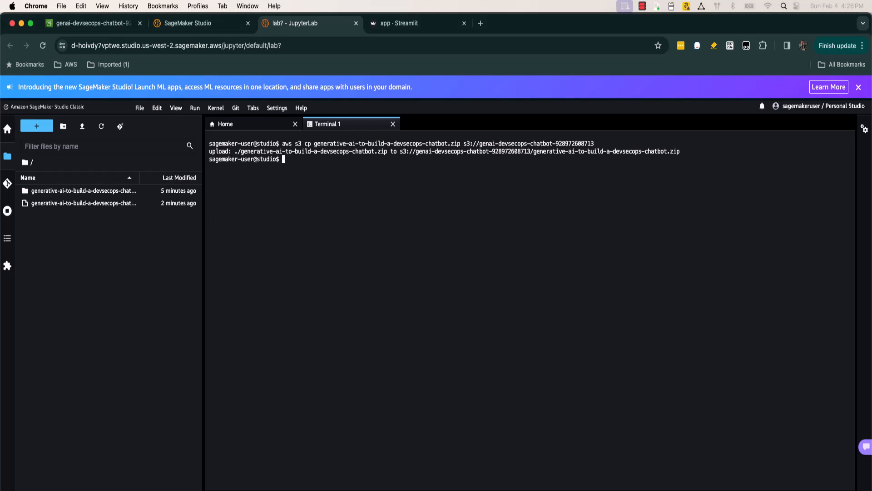
Step: Run "python generative-ai-to-build-a-devsecops-chatbot/ec2-streamlit.py titan" to deploy the app on EC2 and open the Streamlit URL it outputs
type("python generative-ai-to-build-a-devsecops-chatbot/ec2-streamlit.py titan")
key("Return")
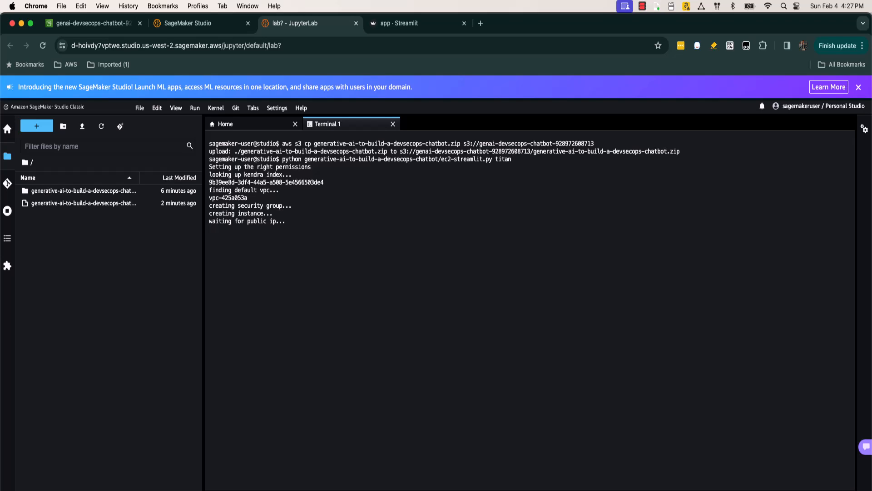
left_click(684, 490)
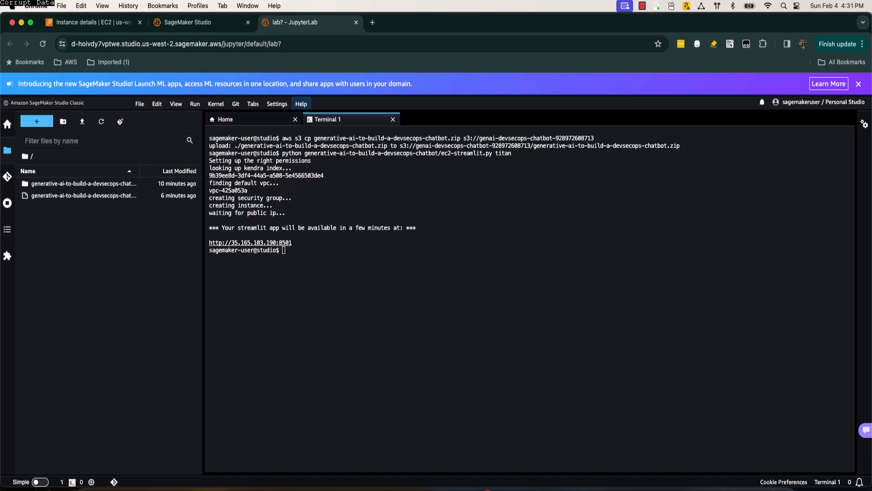
left_click(250, 242)
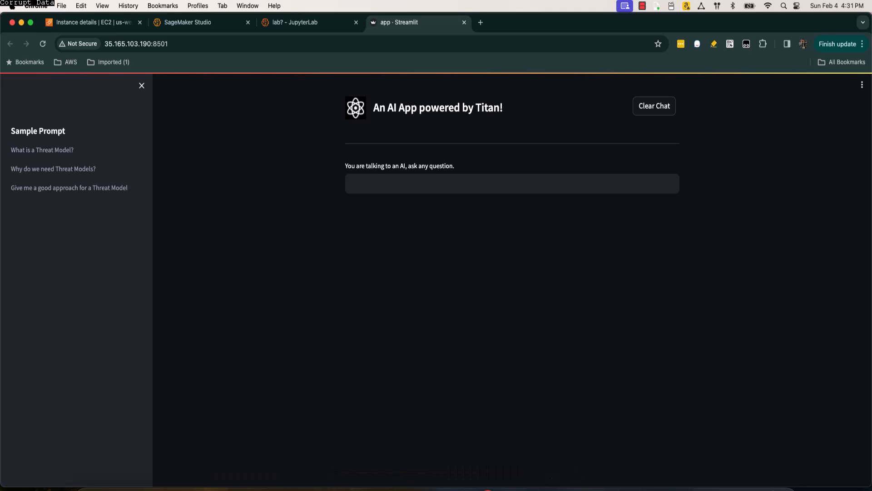
left_click(295, 23)
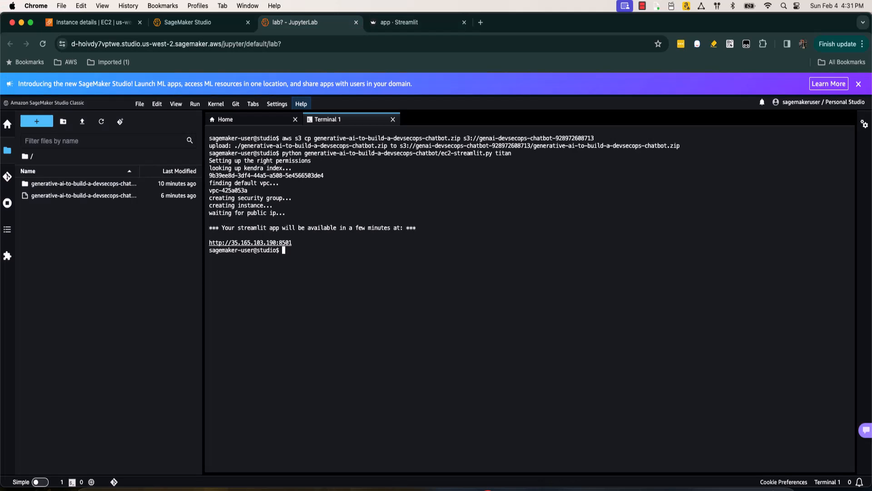